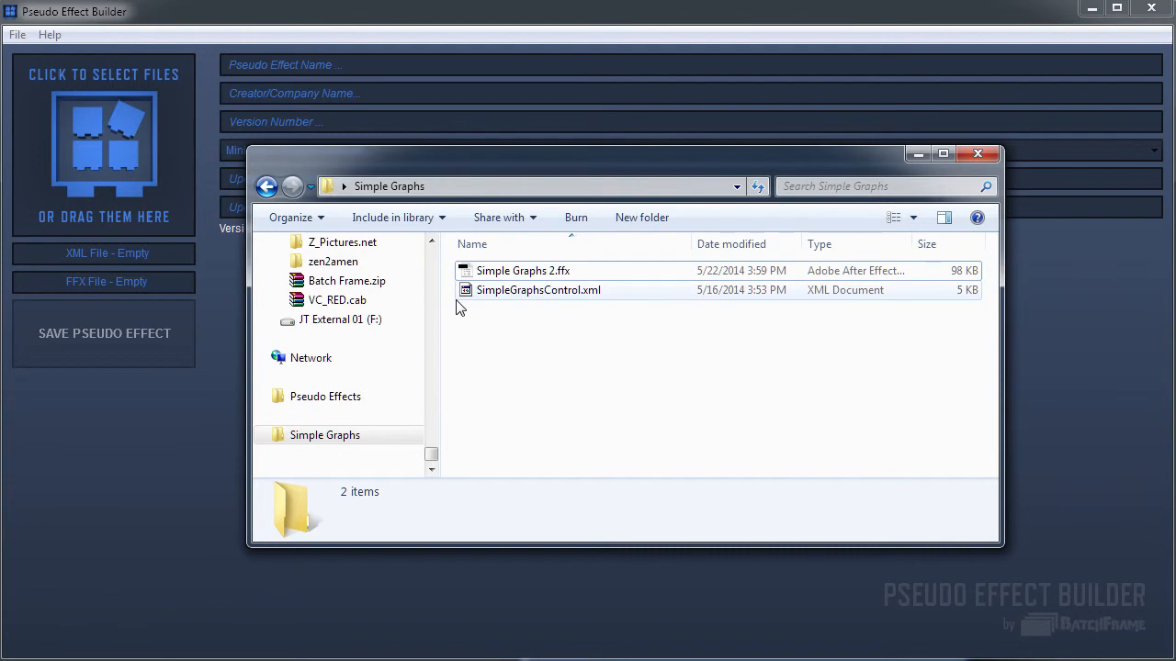
# Open SimpleGraphsControl.xml in Notepad++ and examine its effect, group and slice definitions from beginning to end
pyautogui.click(566, 304)
pyautogui.rightClick(567, 304)
pyautogui.click(432, 350)
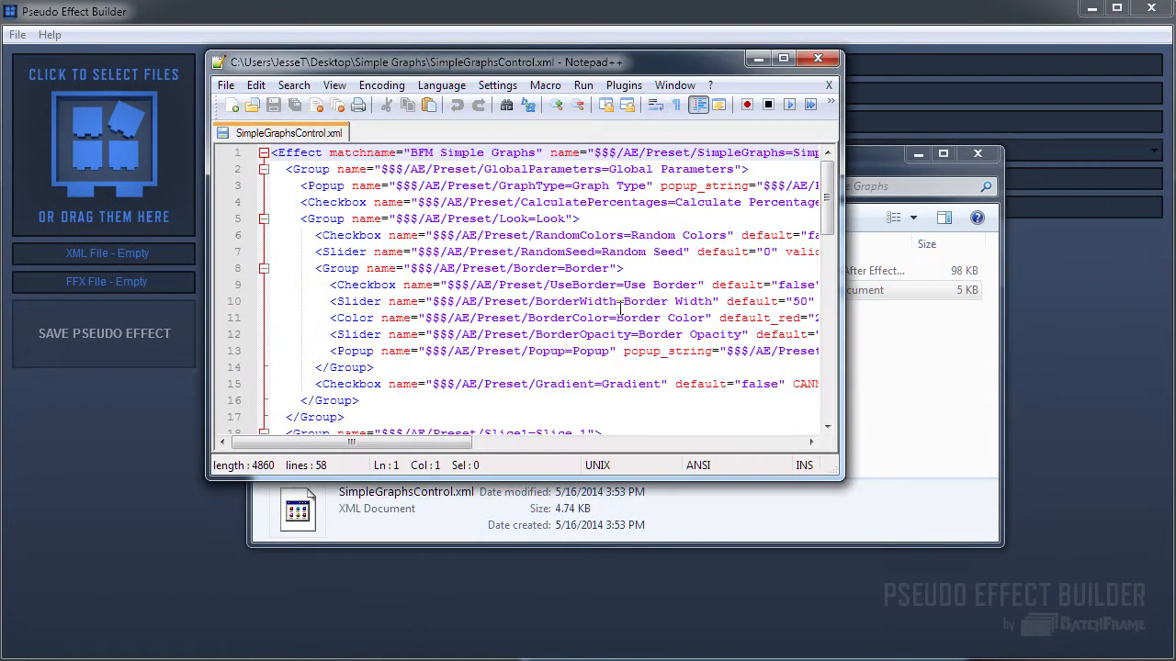
pyautogui.moveTo(831, 230); pyautogui.dragTo(827, 395)
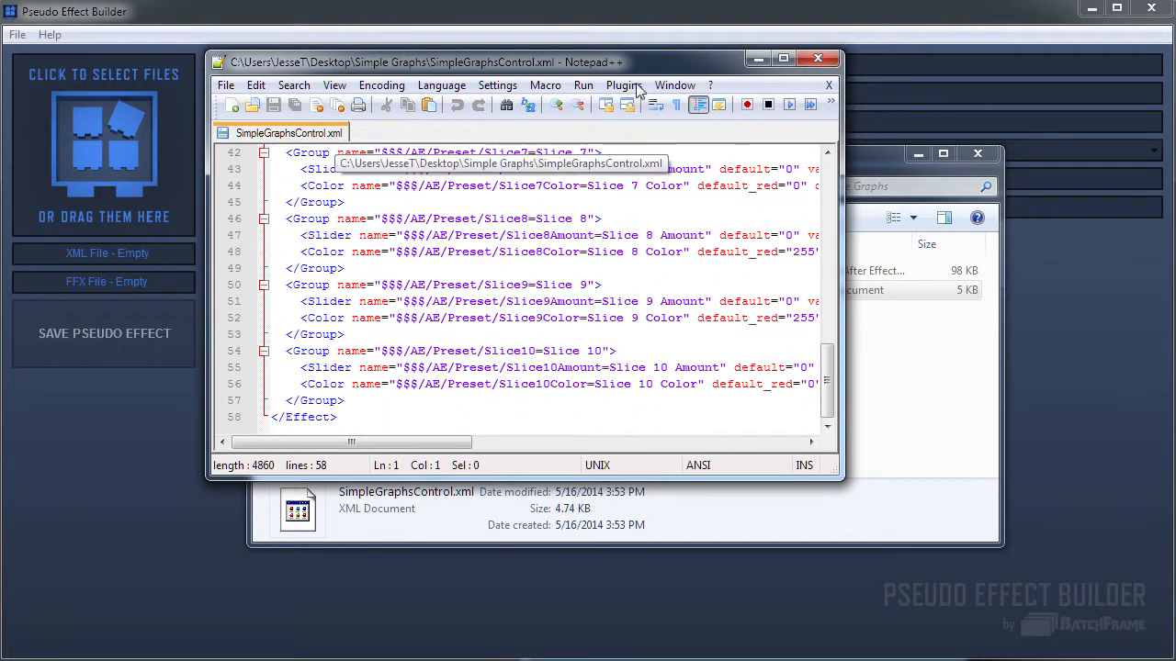
pyautogui.moveTo(829, 381); pyautogui.dragTo(841, 170)
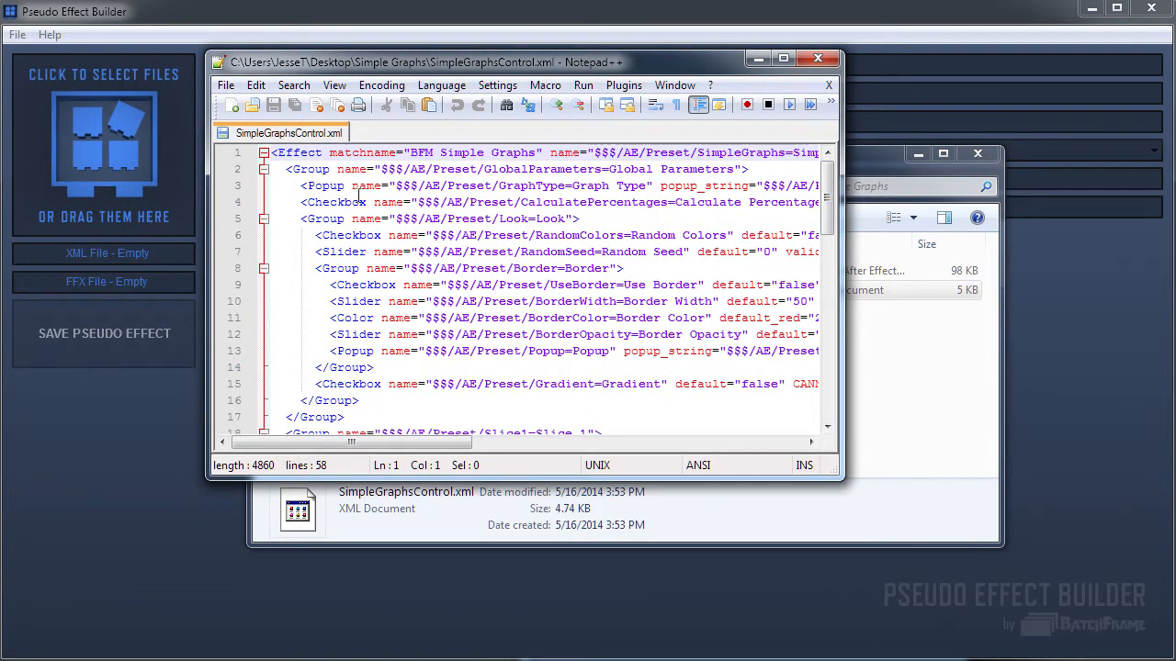
pyautogui.hotkey('alt', 'Tab')
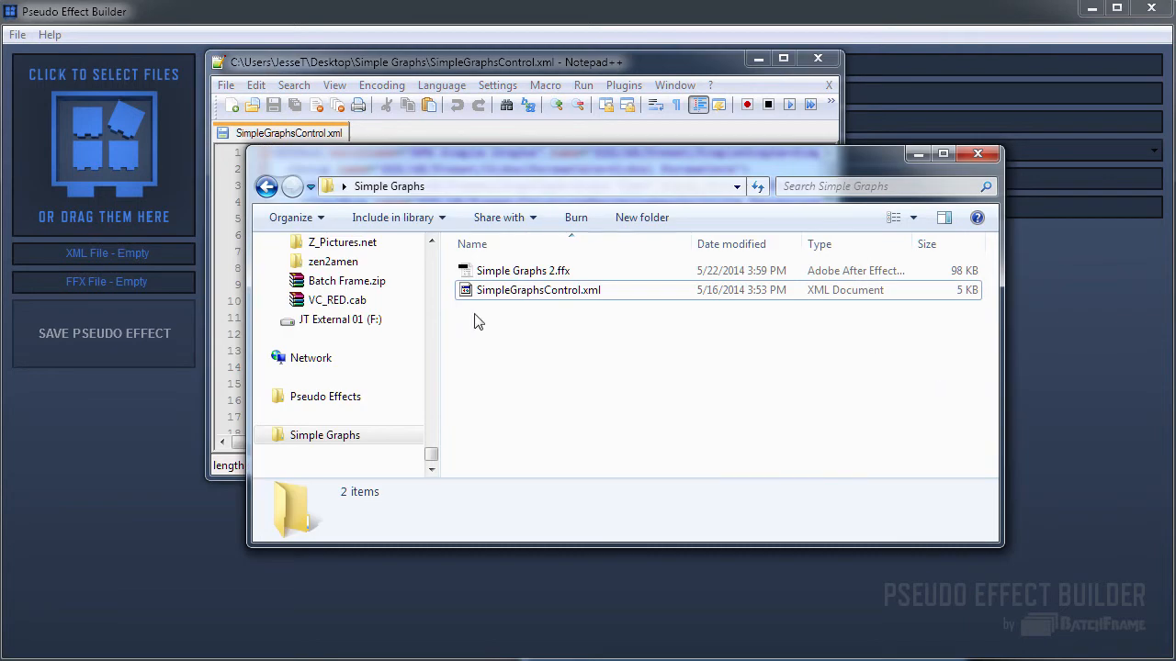
pyautogui.click(427, 65)
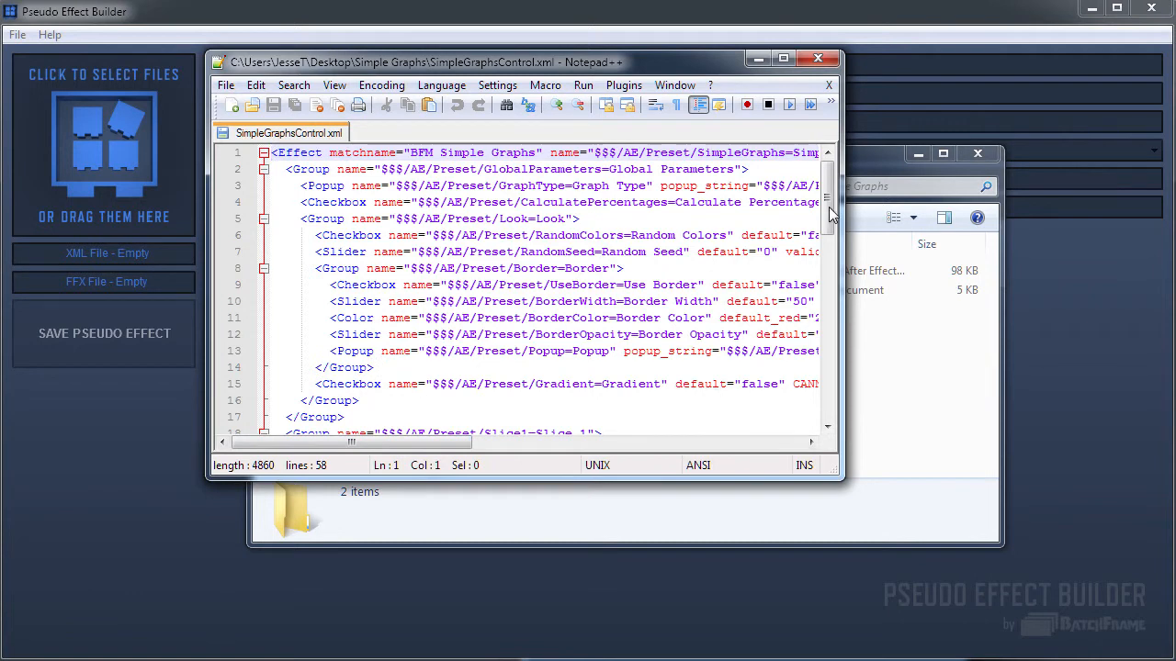
pyautogui.moveTo(828, 204); pyautogui.dragTo(827, 386)
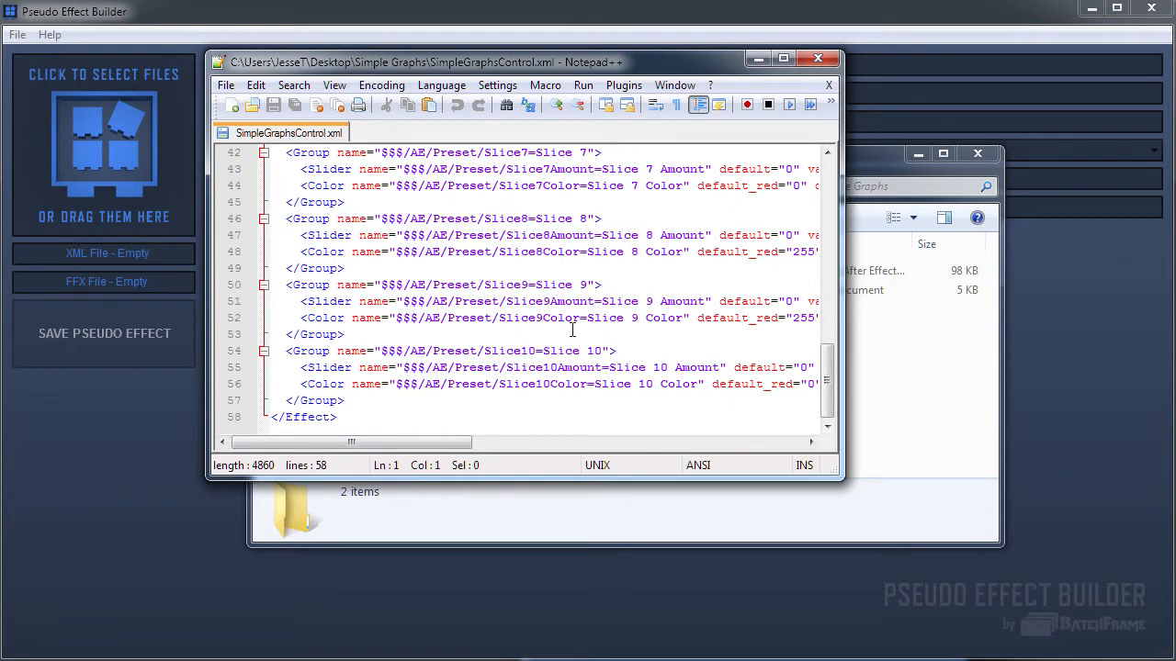
pyautogui.click(765, 60)
# Select Simple Graphs 2.ffx, and look up the User Presets location in the Adobe After Effects CC documents folder
pyautogui.click(522, 271)
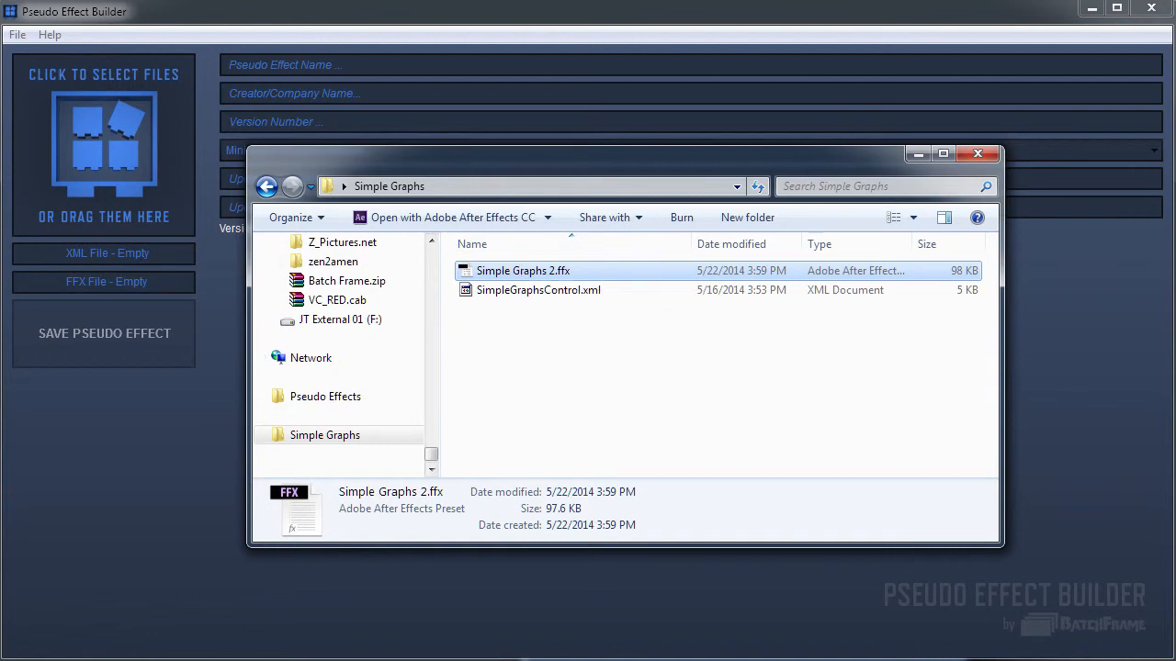
pyautogui.hotkey('alt', 'Tab')
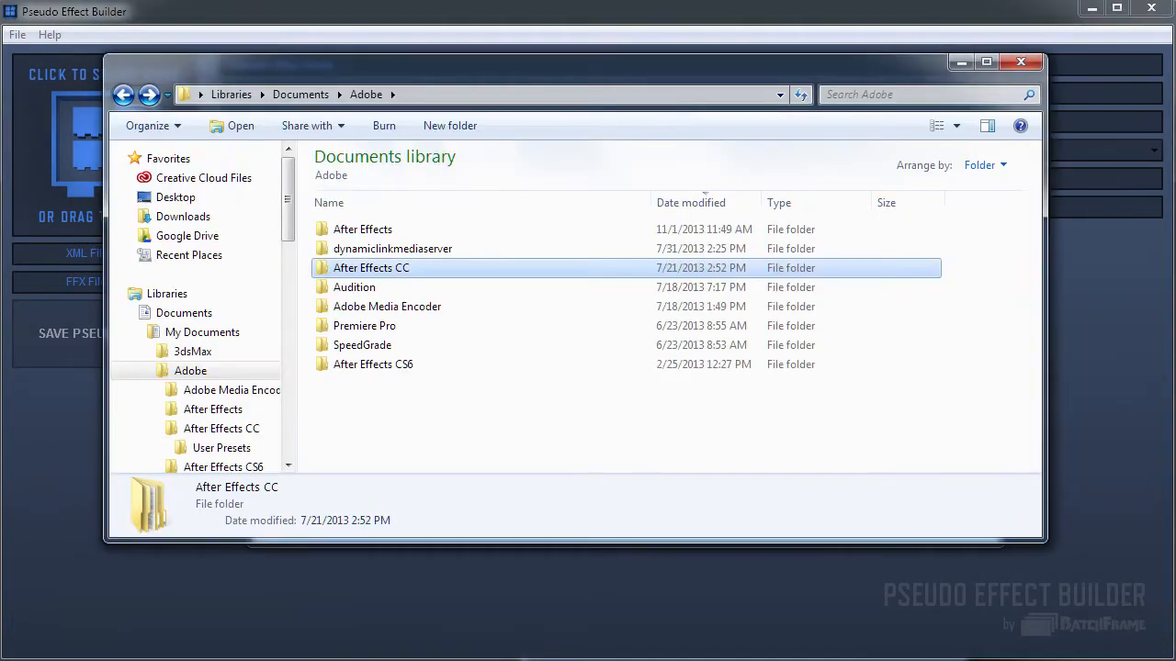
pyautogui.doubleClick(344, 268)
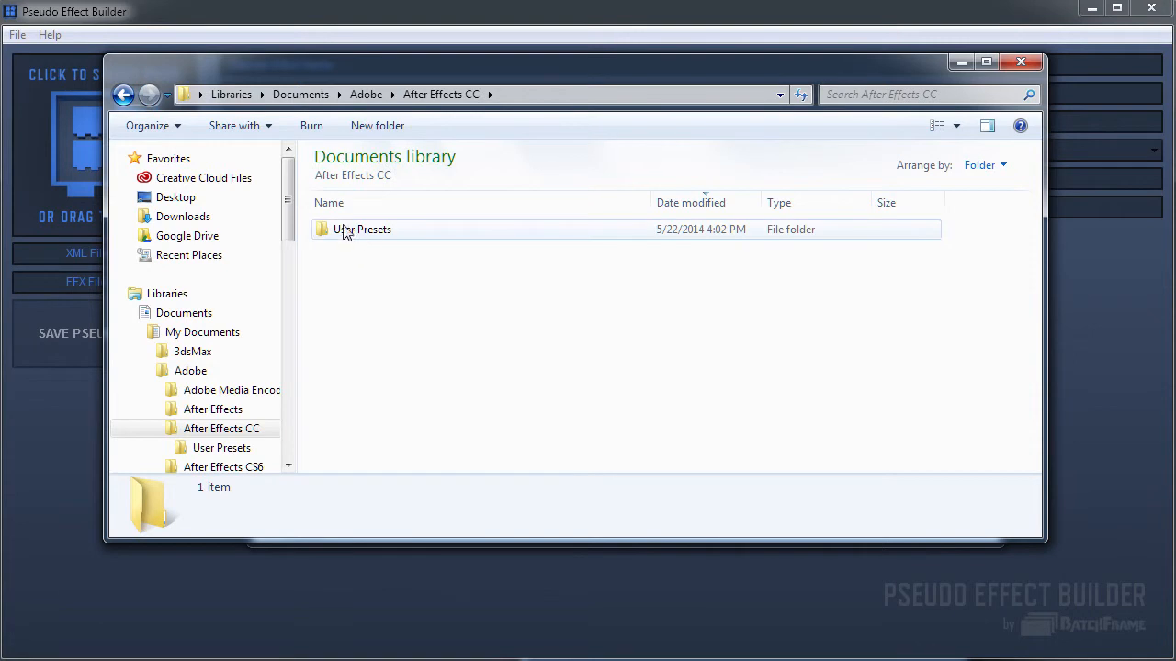
pyautogui.click(961, 62)
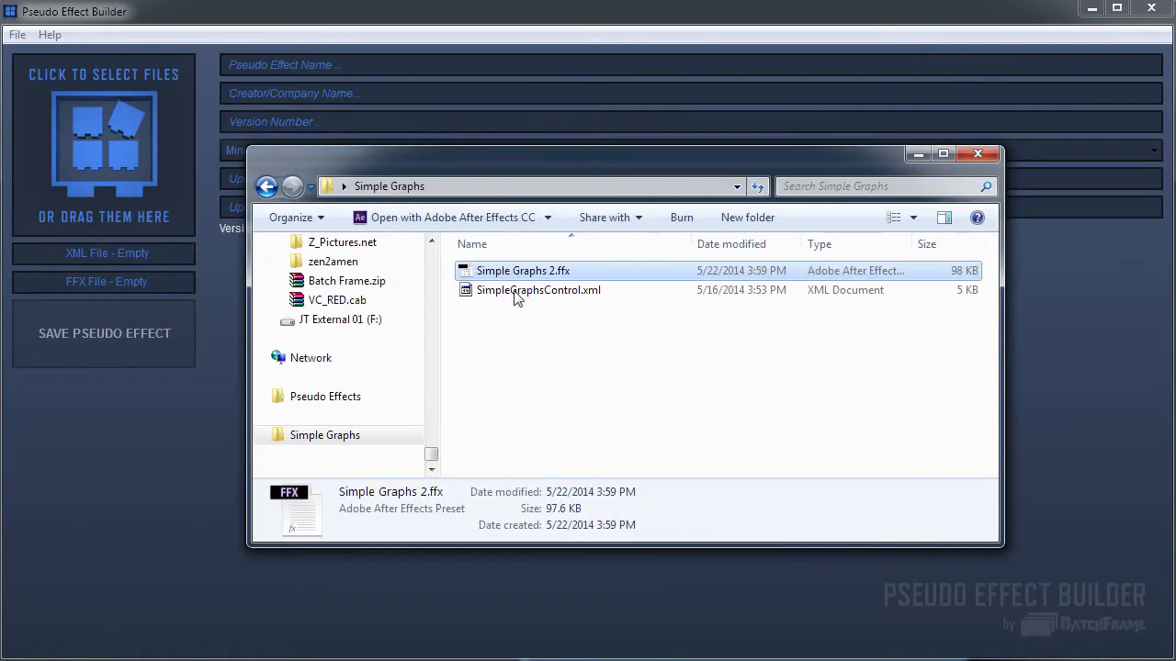
# Load SimpleGraphsControl.xml and Simple Graphs 2.ffx together from the Simple Graphs folder into Pseudo Effect Builder
pyautogui.moveTo(487, 177); pyautogui.dragTo(581, 177)
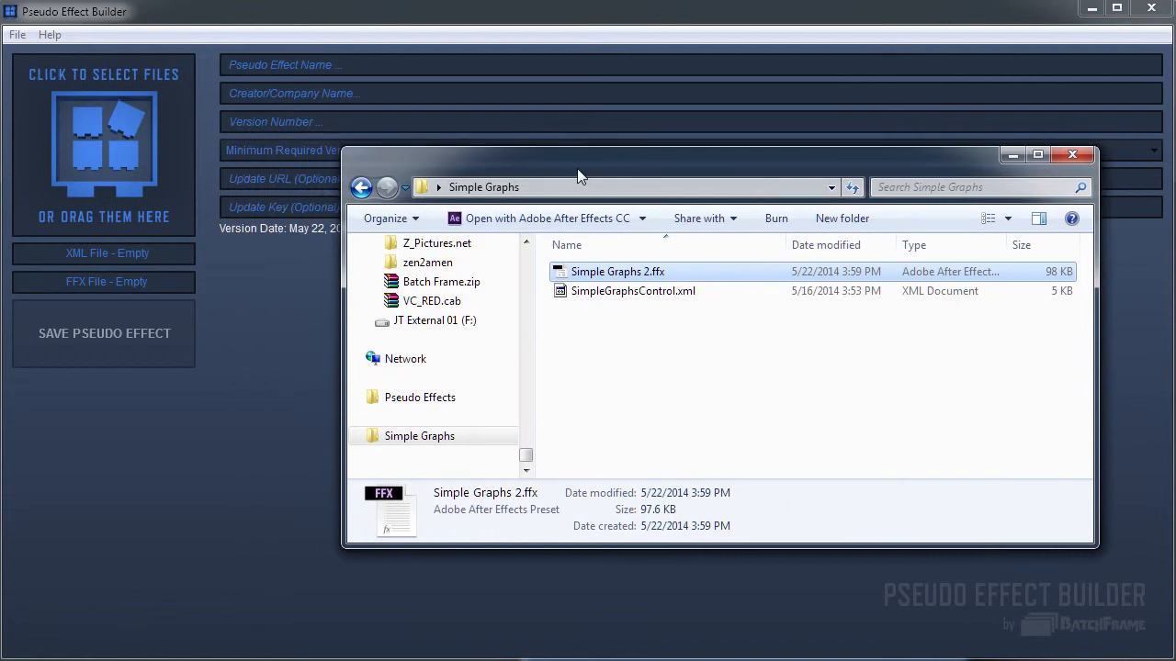
pyautogui.moveTo(658, 309); pyautogui.dragTo(117, 156)
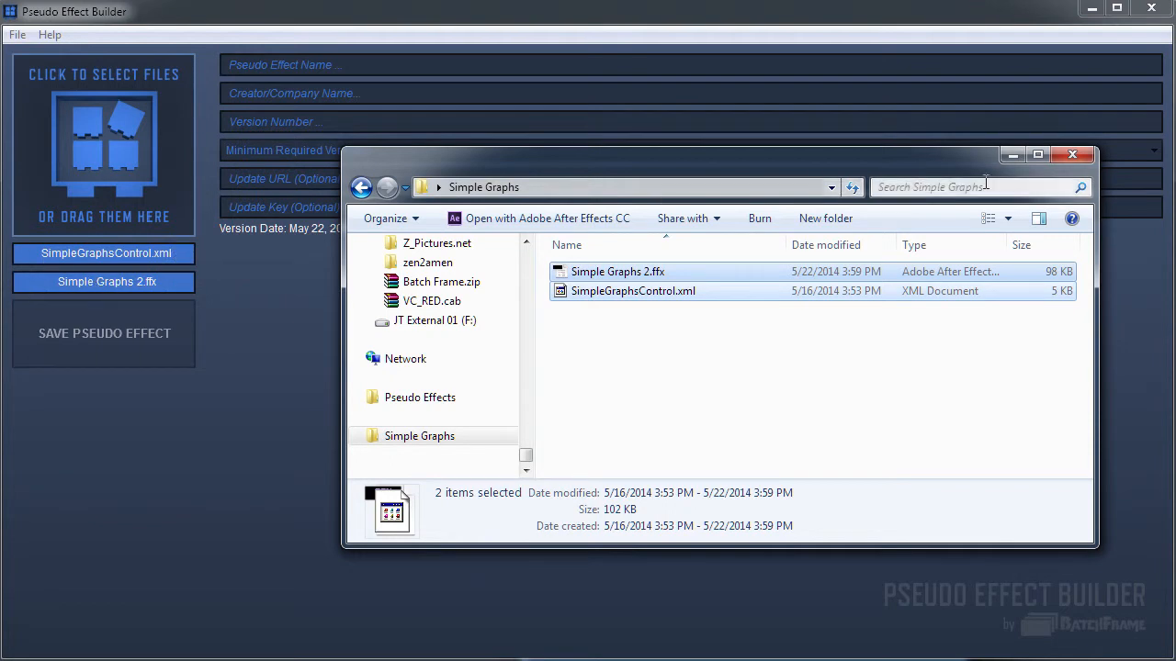
pyautogui.click(1008, 152)
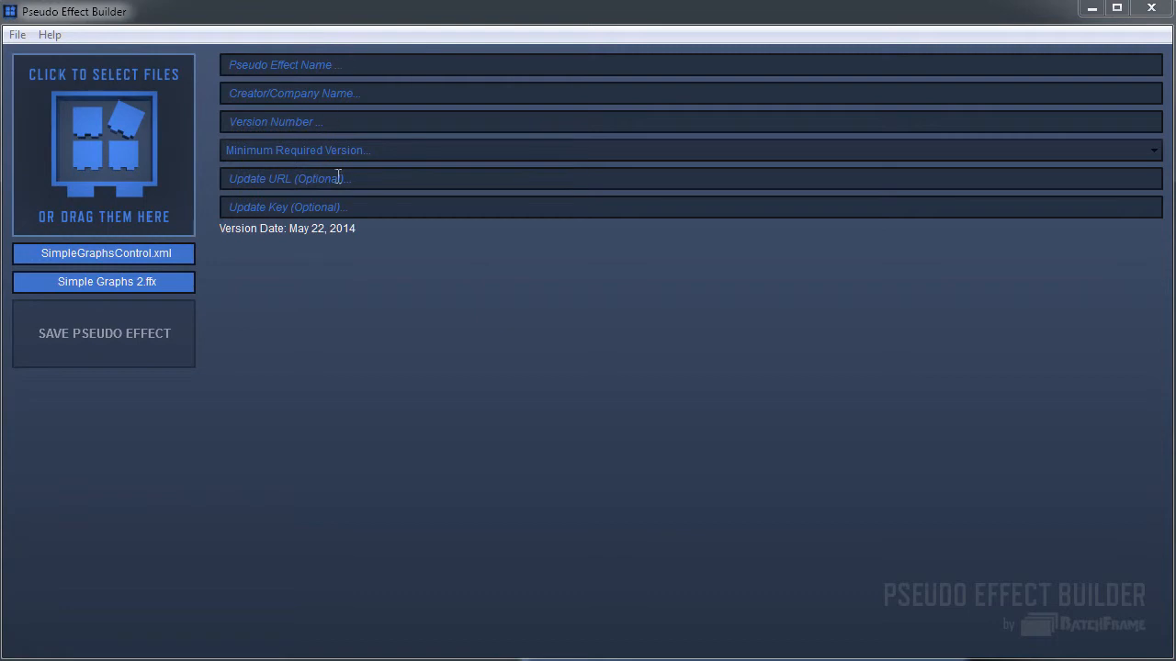
# Enter Simple Graphs as the pseudo effect name and BatchFrame as the creator/company name
pyautogui.click(343, 66)
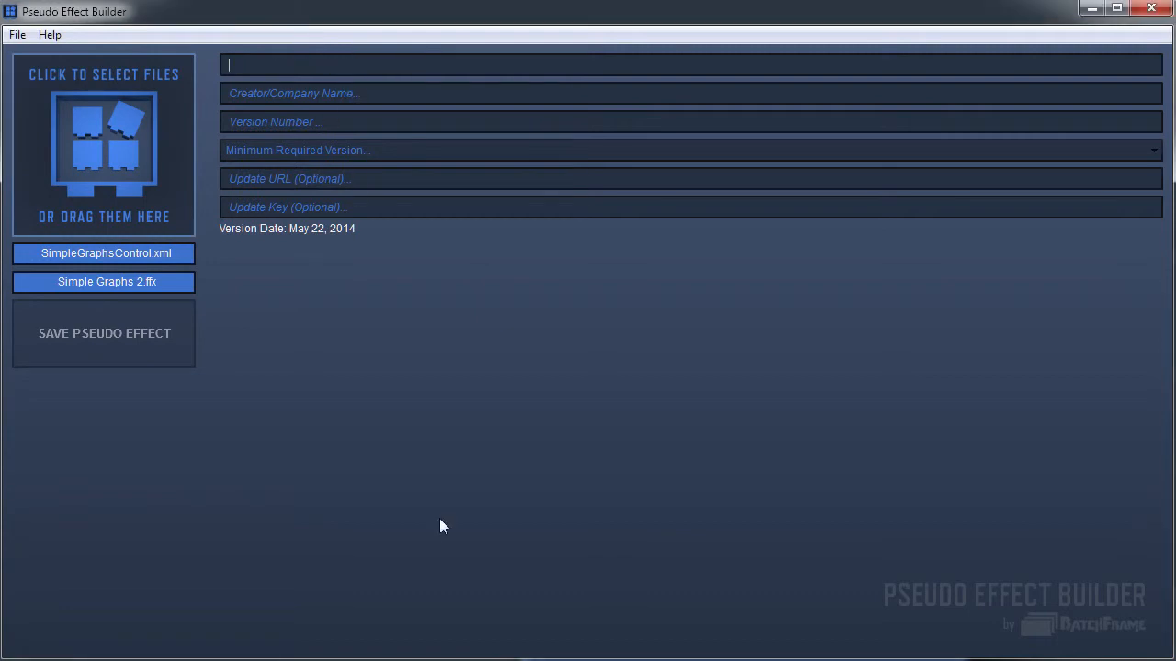
pyautogui.write('Simple Graphs')
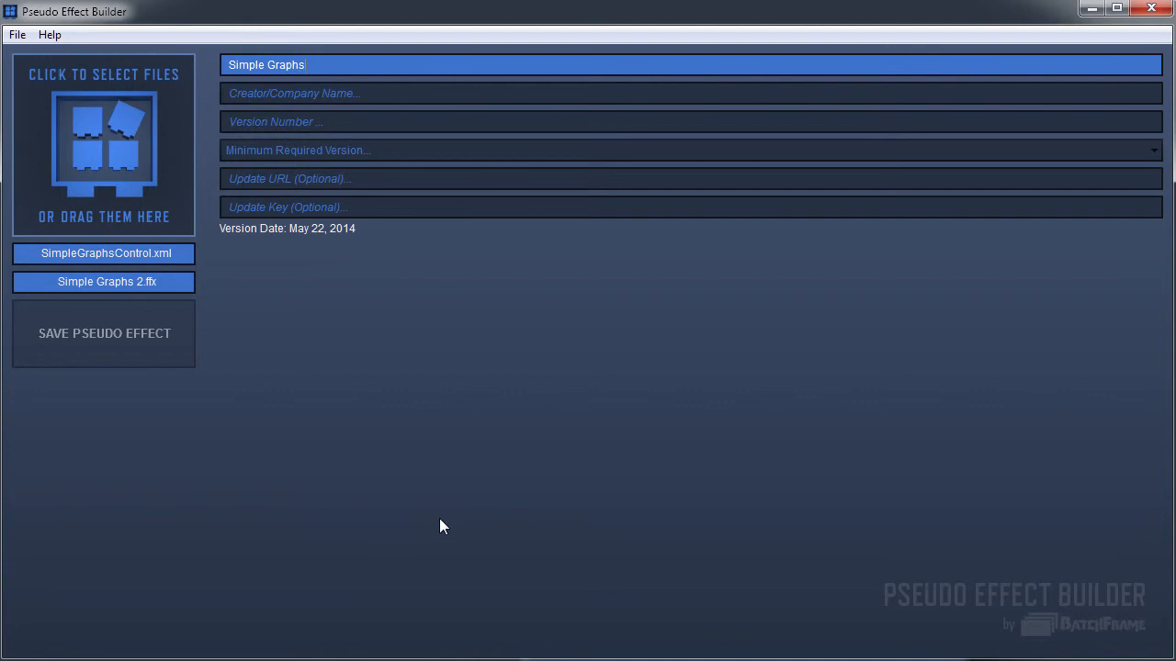
pyautogui.press('Tab')
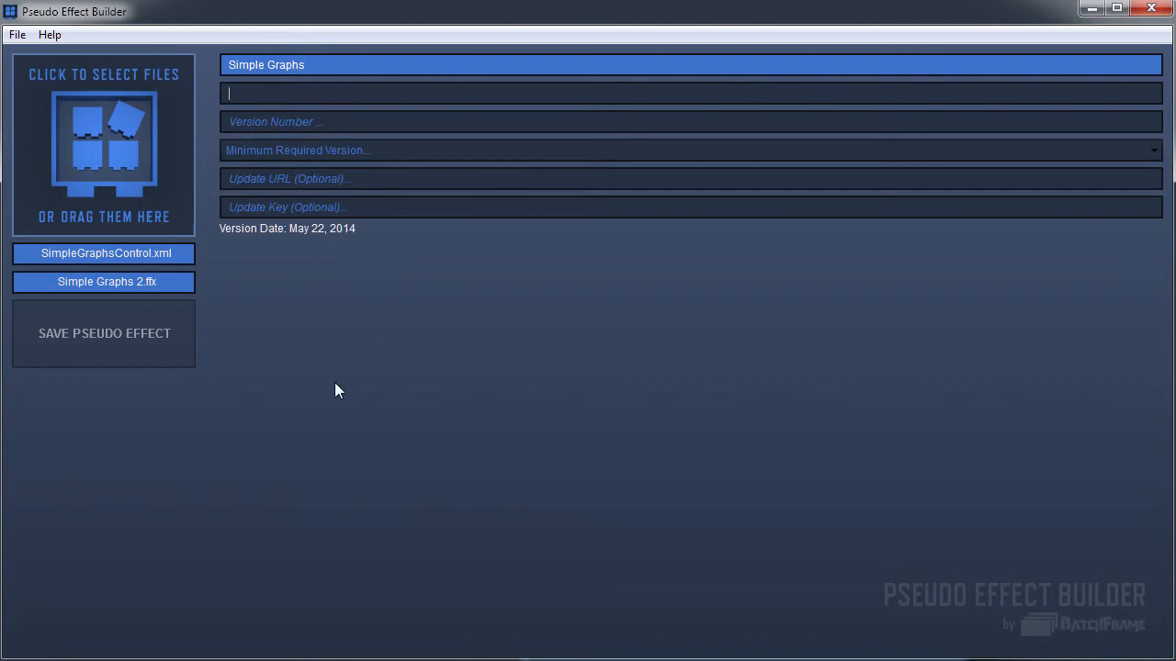
pyautogui.write('BatchFrame')
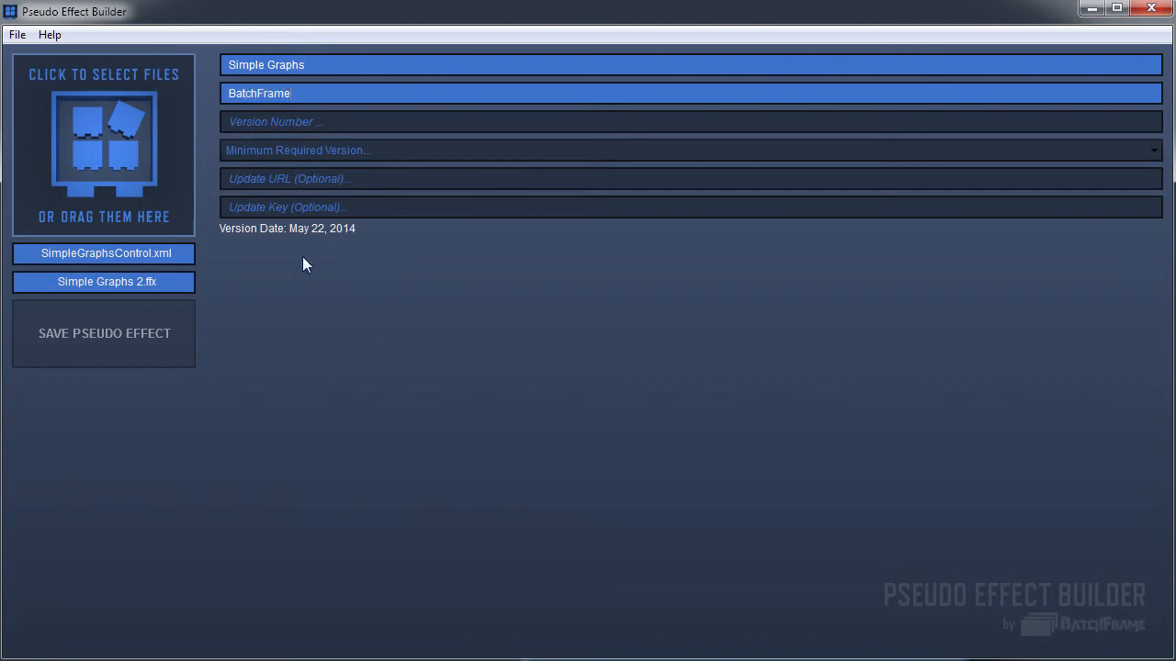
# Set the pseudo effect's version number to 1.0.0
pyautogui.click(284, 128)
pyautogui.write('1.0.0')
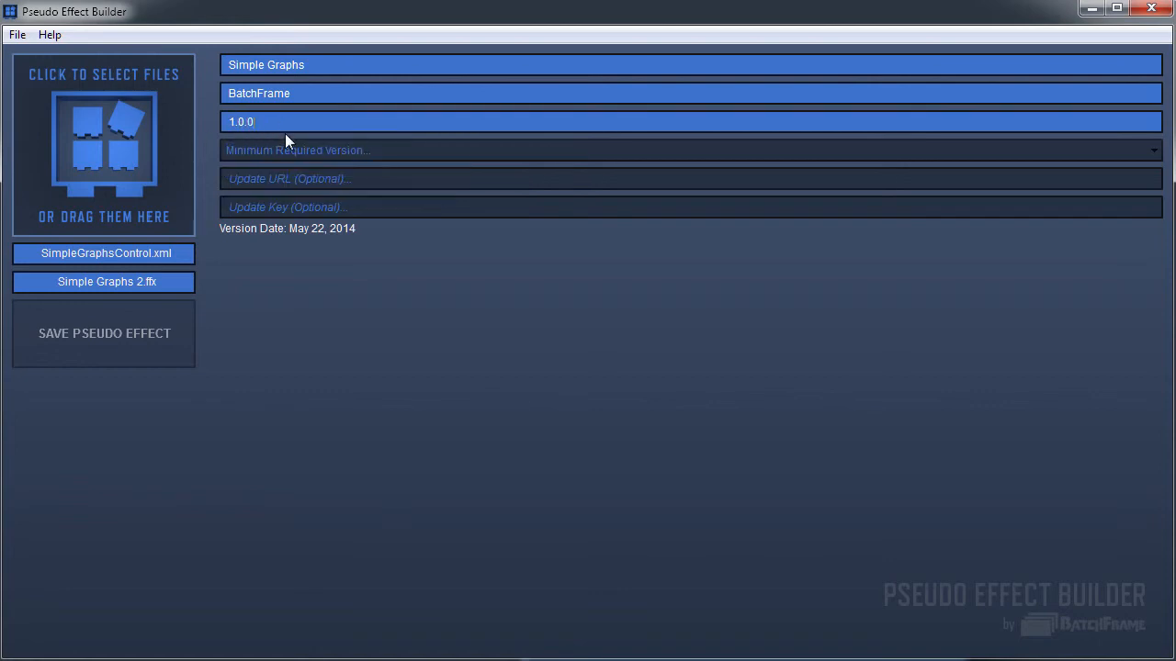
pyautogui.press('BackSpace')
pyautogui.press('BackSpace')
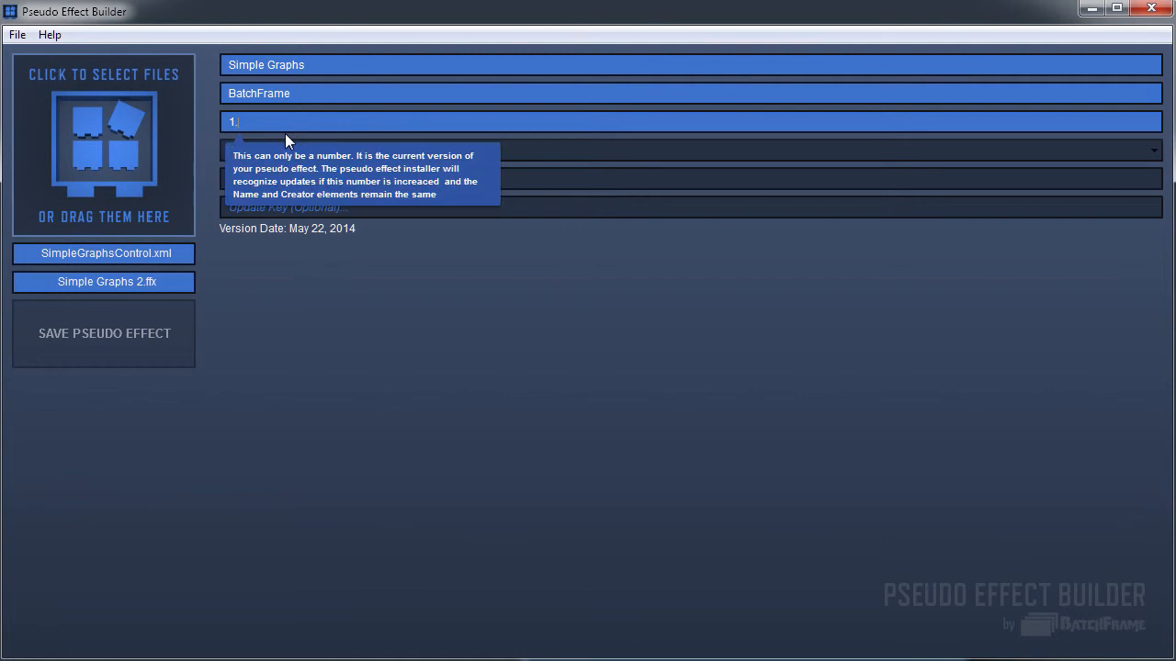
pyautogui.write('.0.0')
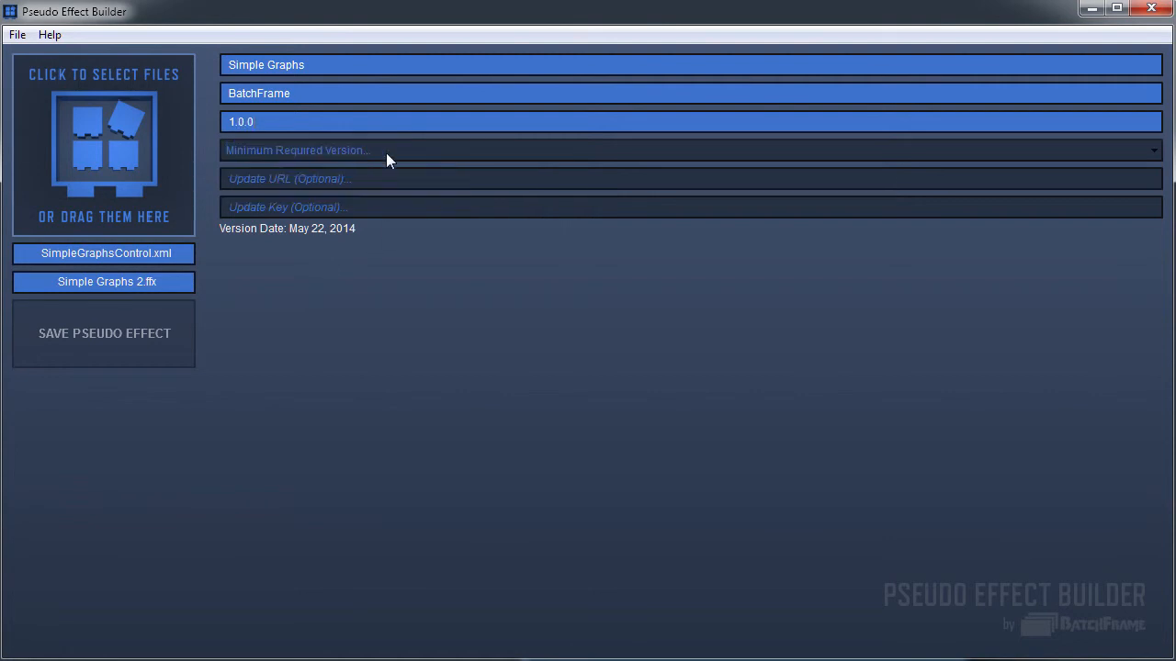
# Try CS3 as the minimum required version and settle on CC
pyautogui.click(386, 152)
pyautogui.click(293, 280)
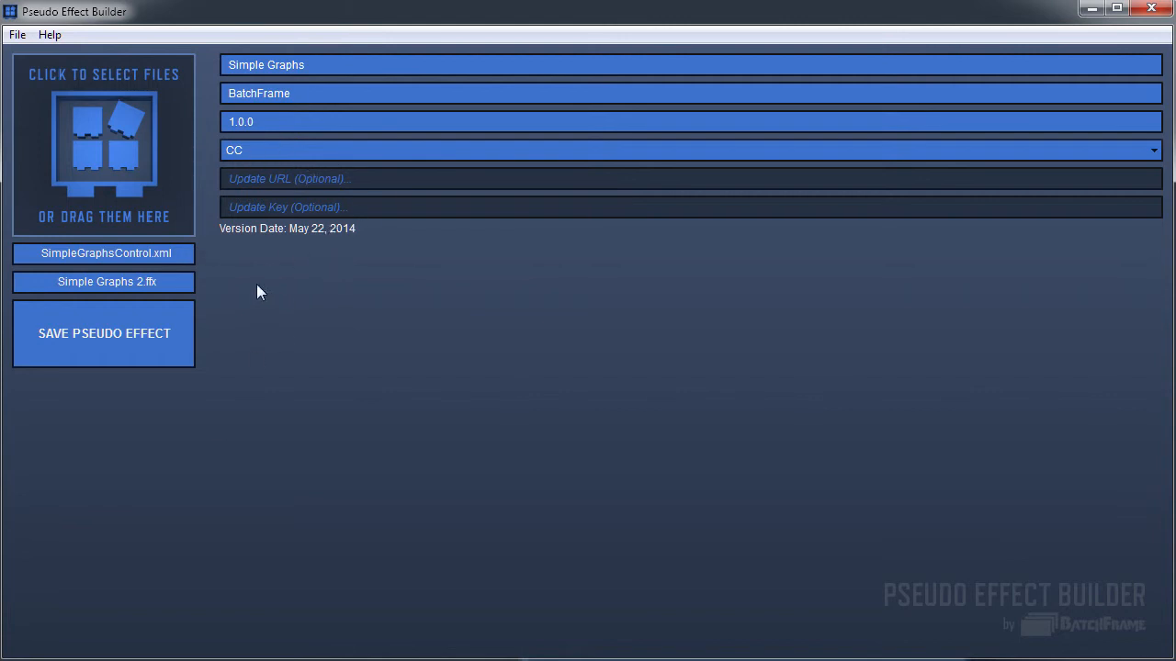
pyautogui.click(347, 155)
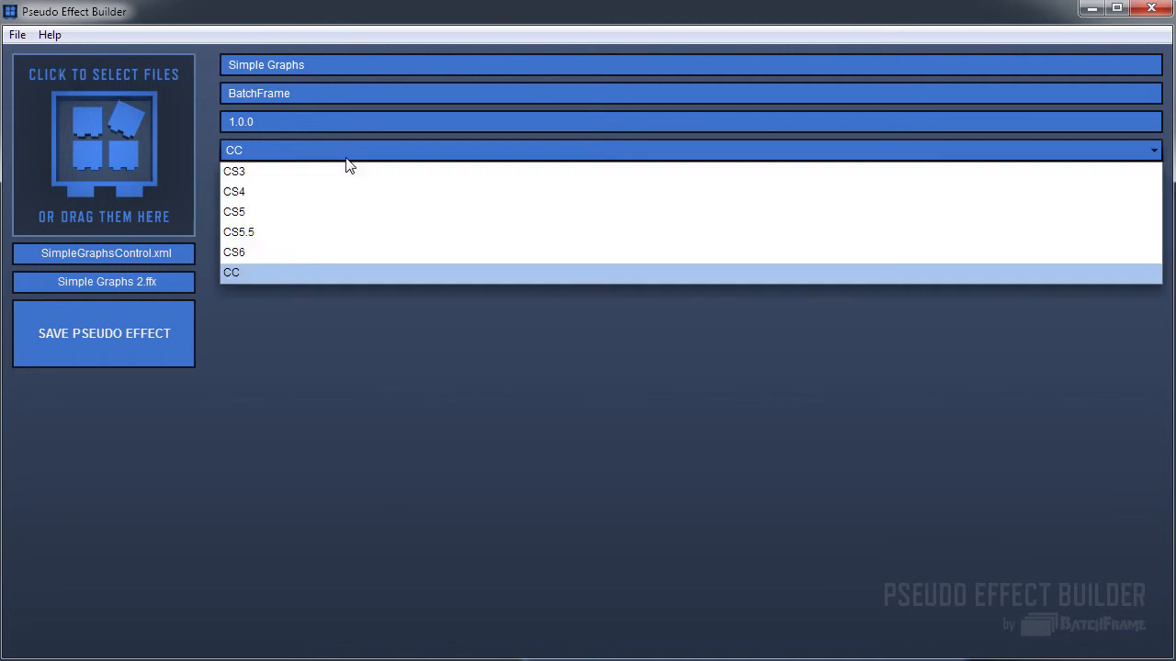
pyautogui.click(312, 171)
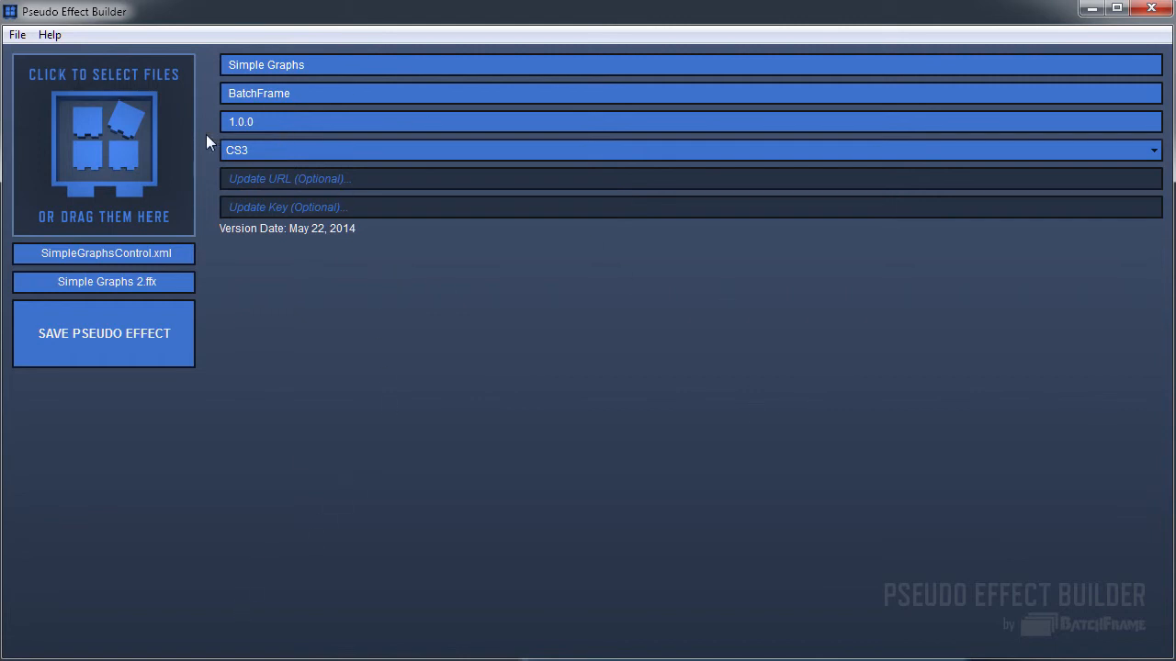
pyautogui.click(263, 156)
pyautogui.click(342, 441)
pyautogui.click(316, 151)
pyautogui.click(292, 278)
# Inspect the optional Update URL and Update Key fields without filling them in
pyautogui.click(233, 175)
pyautogui.click(356, 208)
pyautogui.click(355, 178)
pyautogui.click(366, 208)
pyautogui.click(383, 187)
pyautogui.click(354, 205)
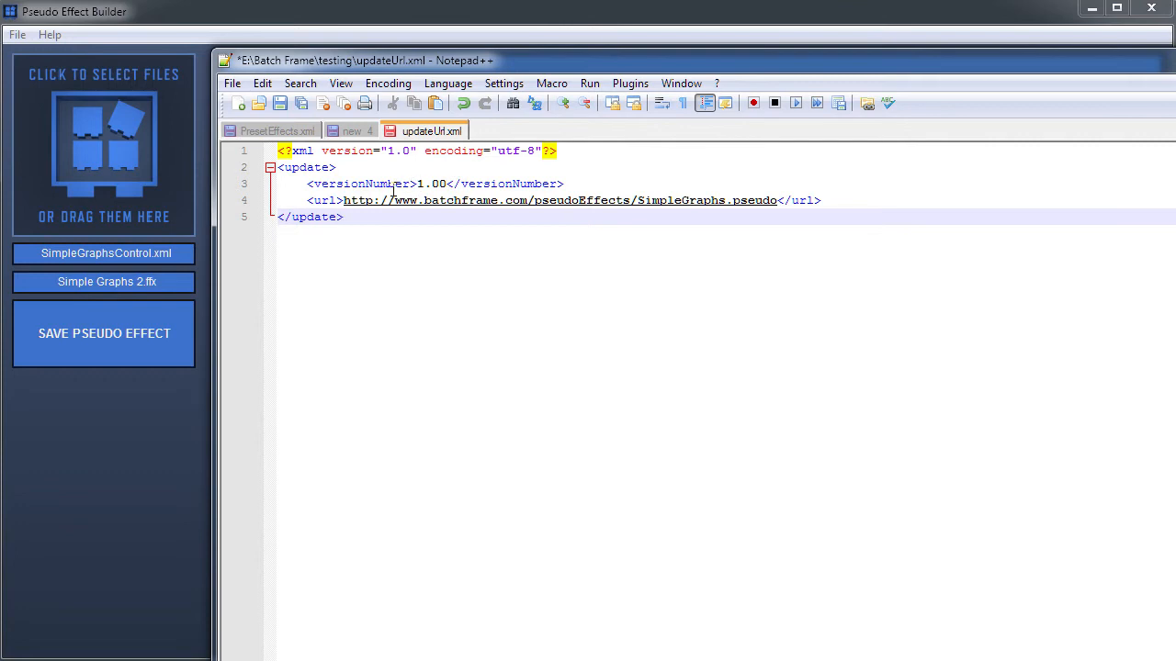
# In updateUrl.xml in Notepad++, set the versionNumber value to 2.00 and move the window clear of the builder's fields
pyautogui.moveTo(387, 54)
pyautogui.mouseDown()
pyautogui.moveTo(395, 213)
pyautogui.moveTo(375, 69)
pyautogui.mouseUp()
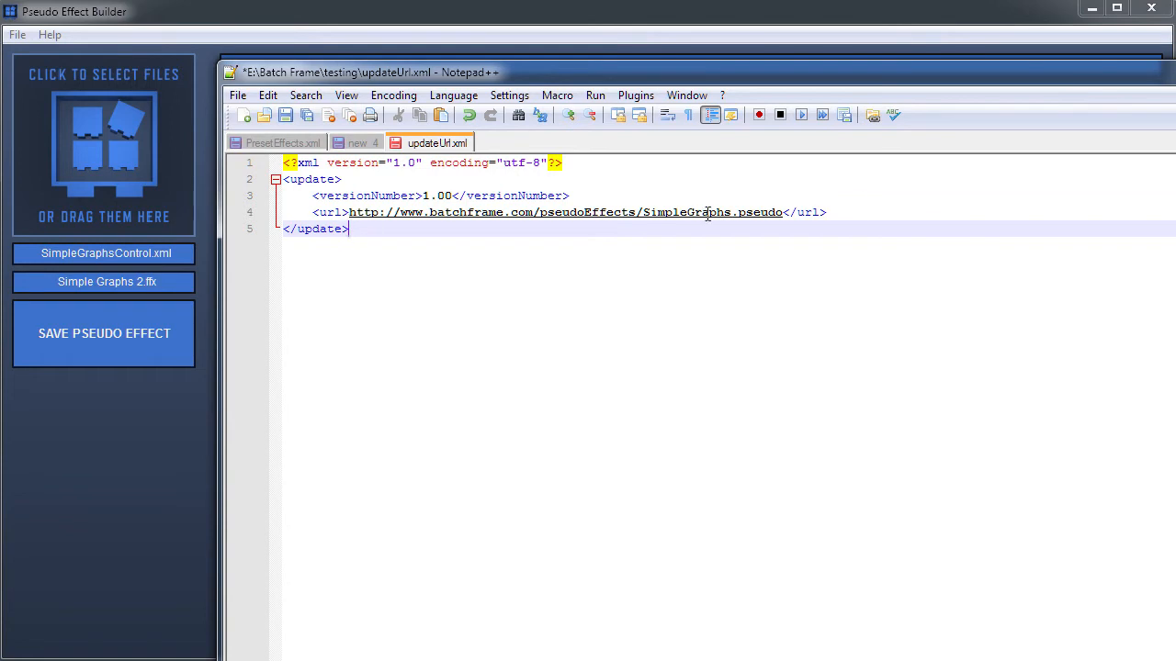
pyautogui.moveTo(417, 72); pyautogui.dragTo(391, 69)
pyautogui.click(407, 193)
pyautogui.press('BackSpace')
pyautogui.write('2')
pyautogui.moveTo(341, 74); pyautogui.dragTo(439, 232)
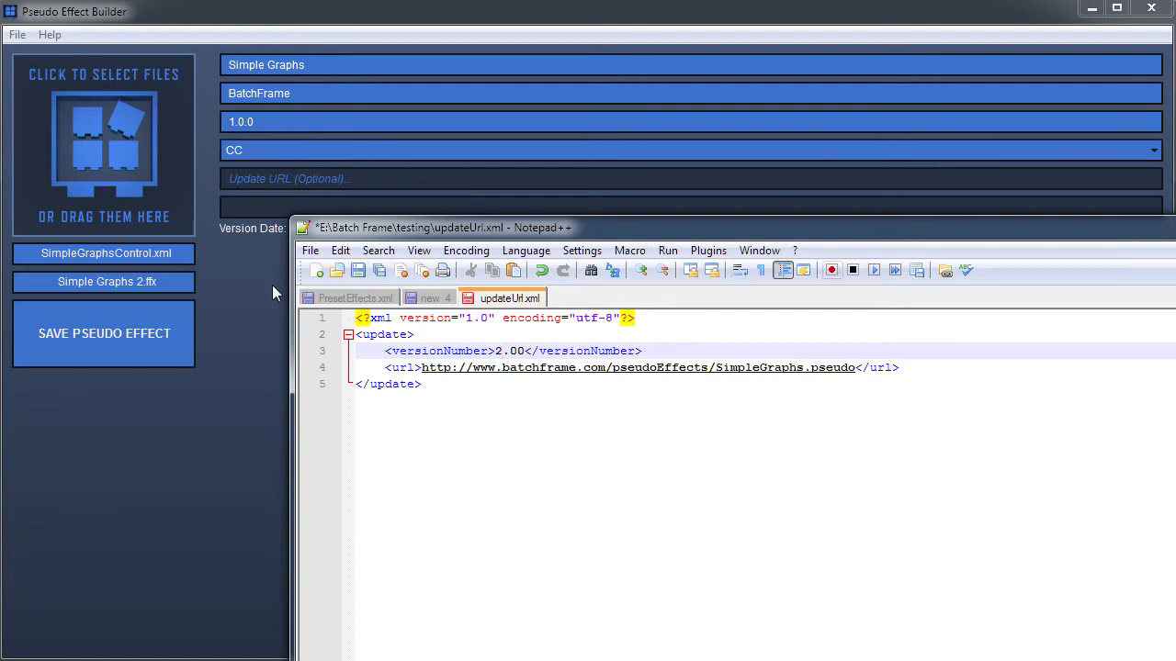
pyautogui.click(312, 179)
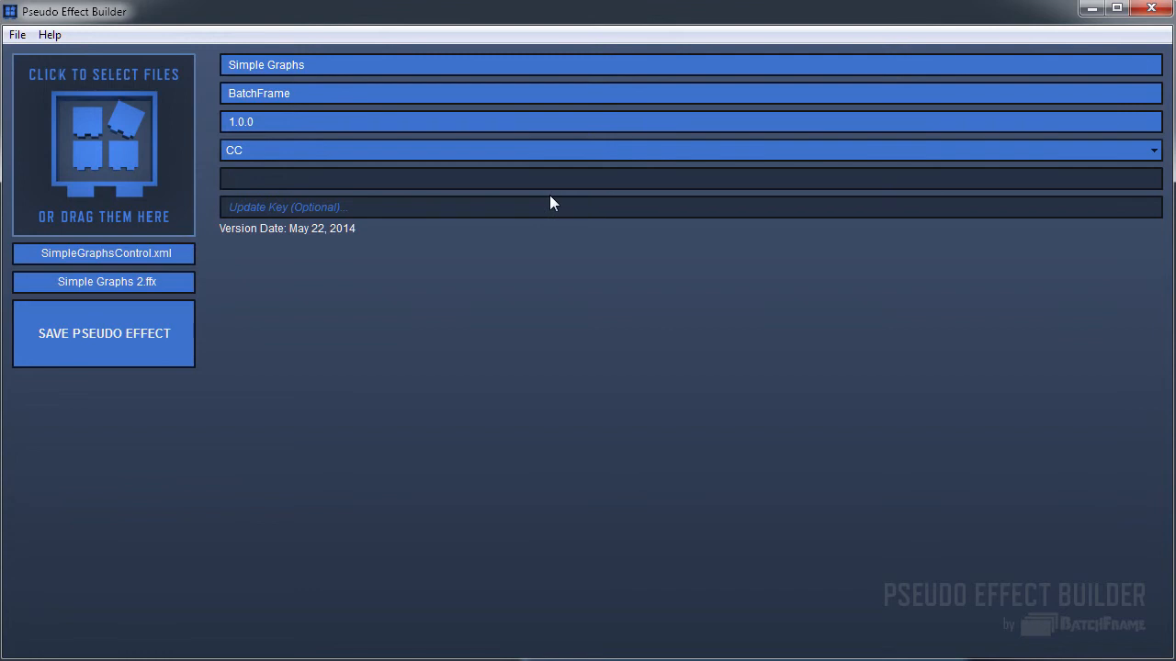
pyautogui.write('http://www.batchframe.com/pse')
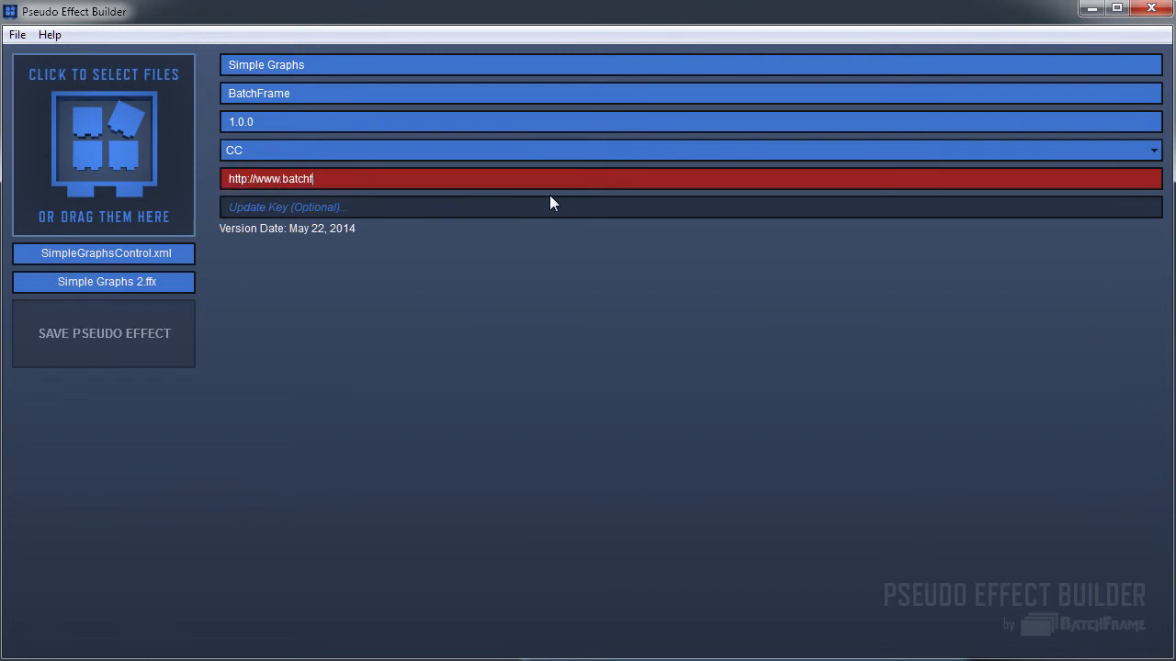
pyautogui.write('udoEffects/simplerGraphs.xml')
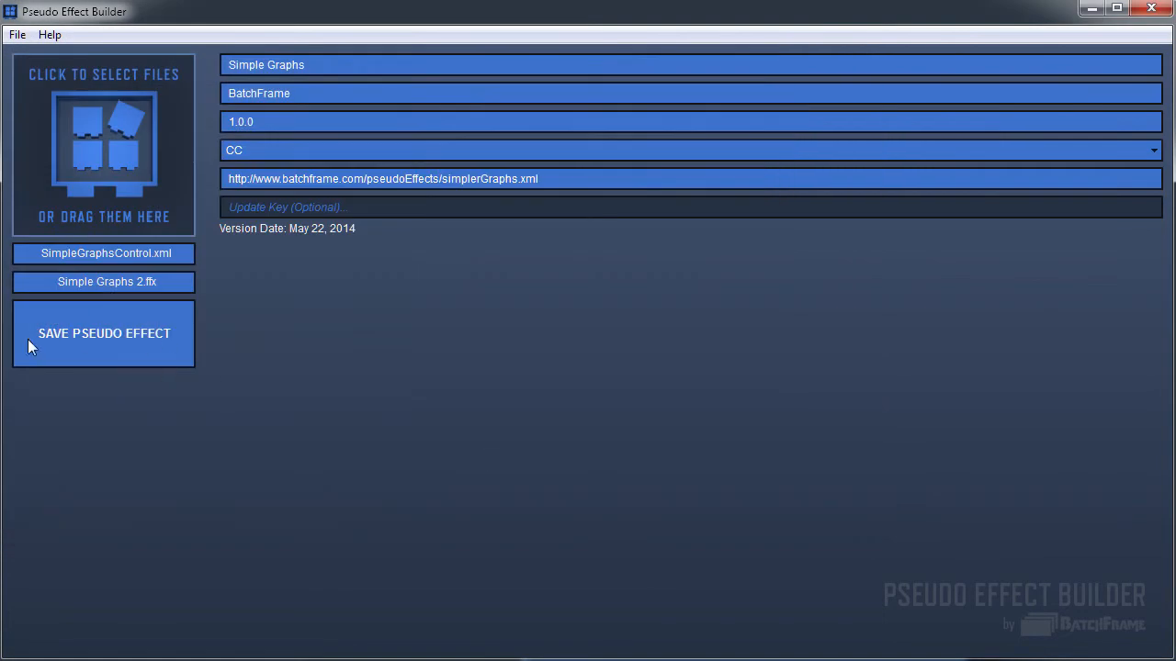
# Save the pseudo effect as Simple Graphs_v1.0.0.pseudo in the Simple Graphs folder
pyautogui.click(176, 349)
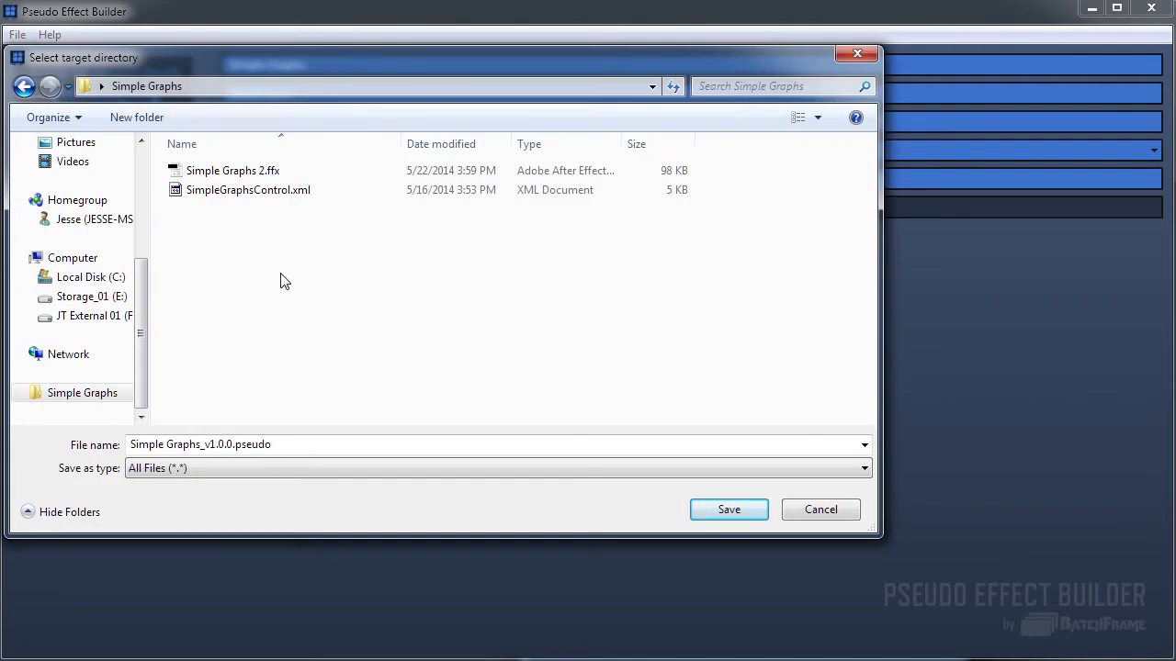
pyautogui.click(746, 514)
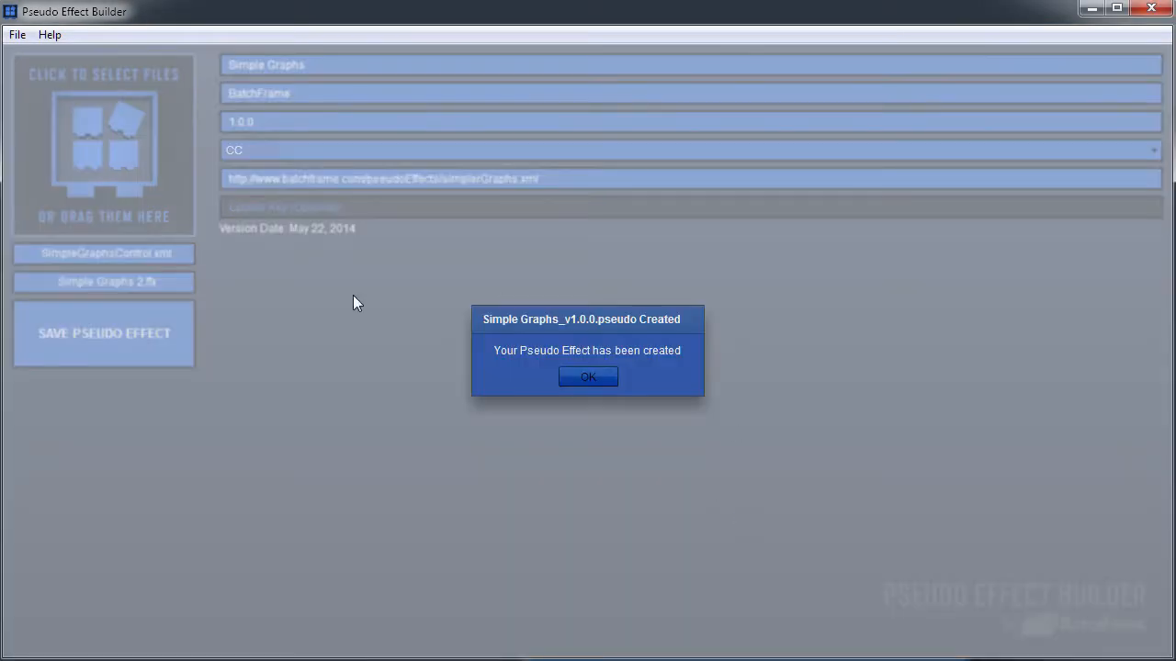
pyautogui.click(586, 379)
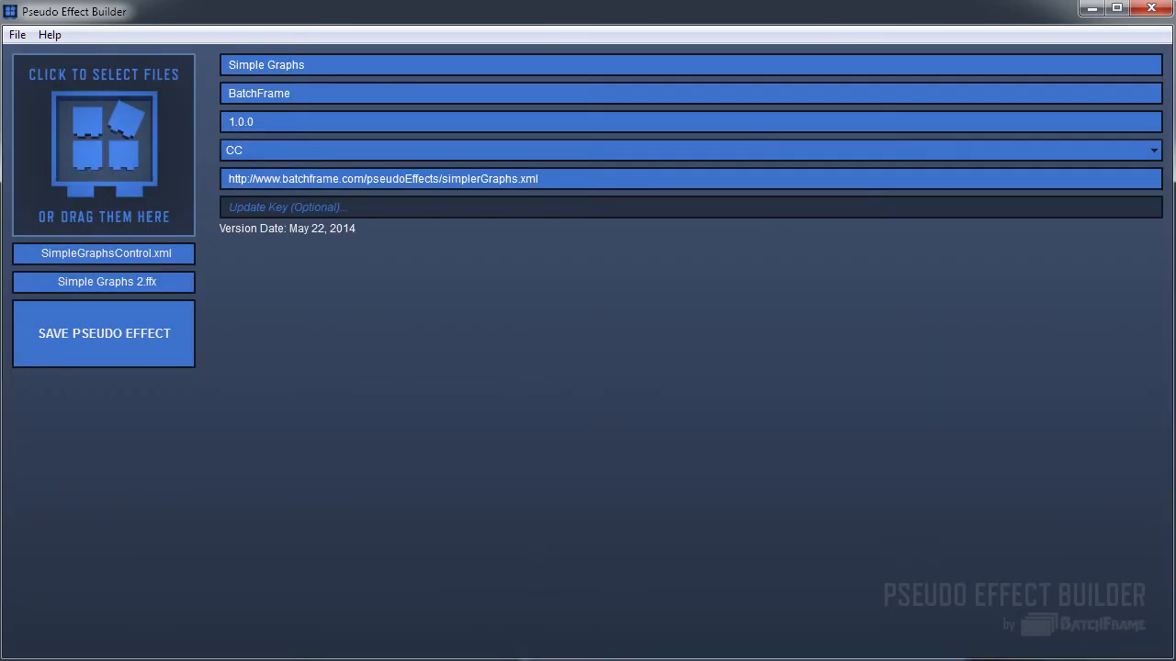
# Switch to the Simple Graphs folder and inspect the generated .pseudo file and Simple Graphs.txt
pyautogui.hotkey('alt', 'Tab')
pyautogui.click(630, 352)
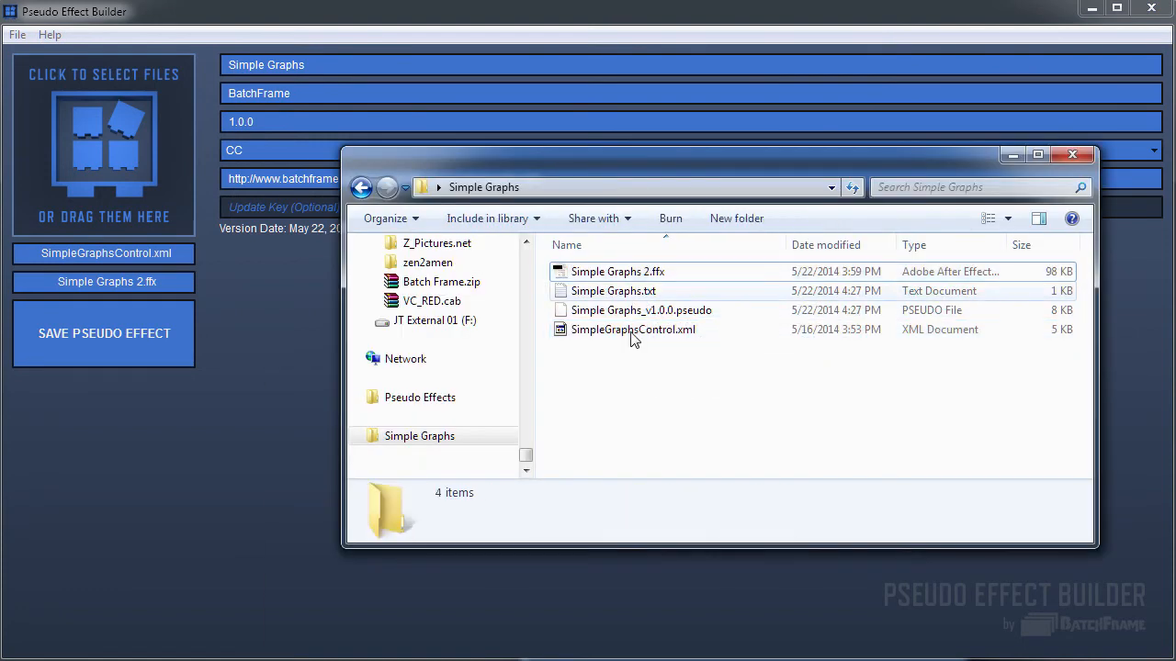
pyautogui.click(659, 317)
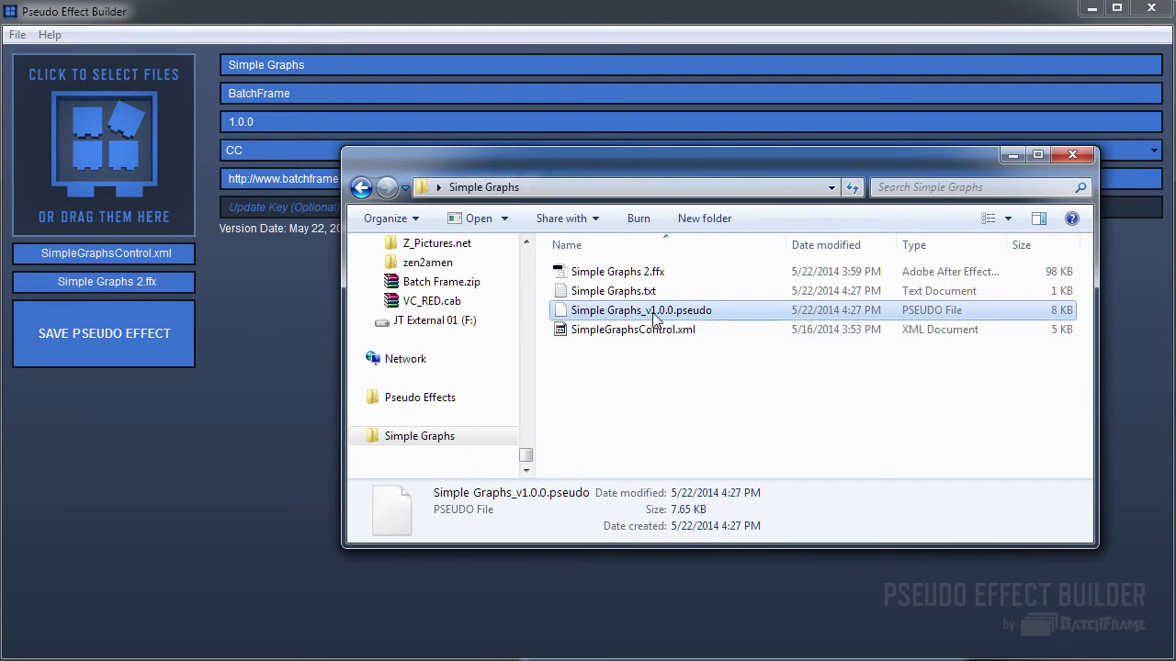
pyautogui.click(675, 292)
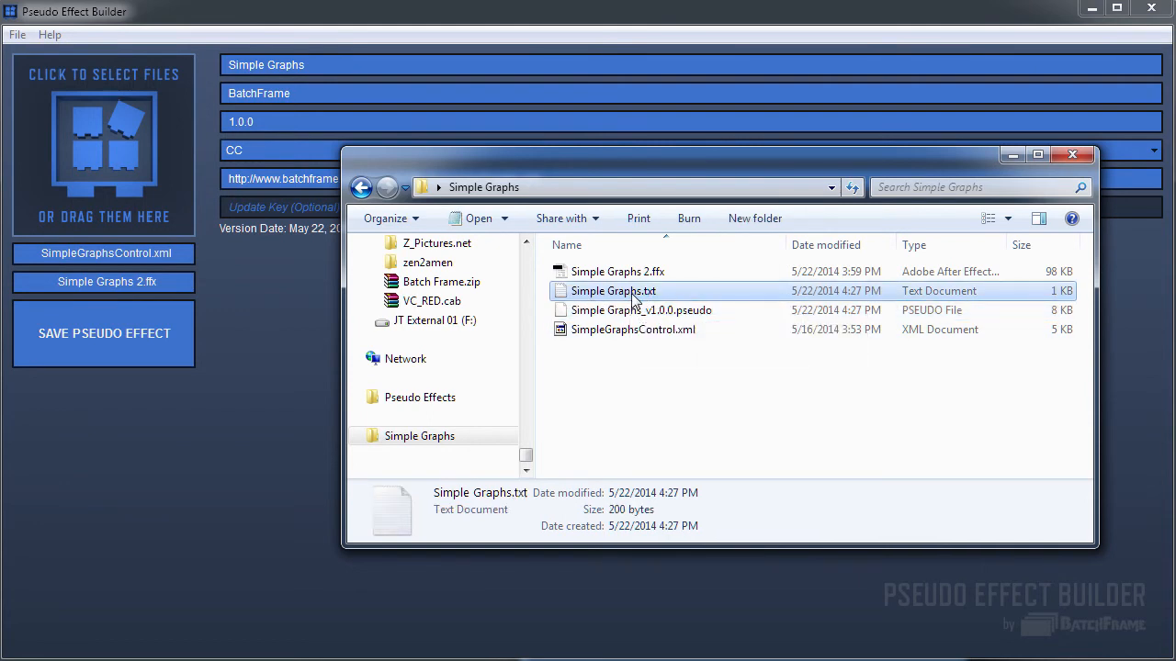
# View the update key in Simple Graphs.txt and set the pseudo effect's version to 2.0.0 in Pseudo Effect Builder
pyautogui.doubleClick(634, 296)
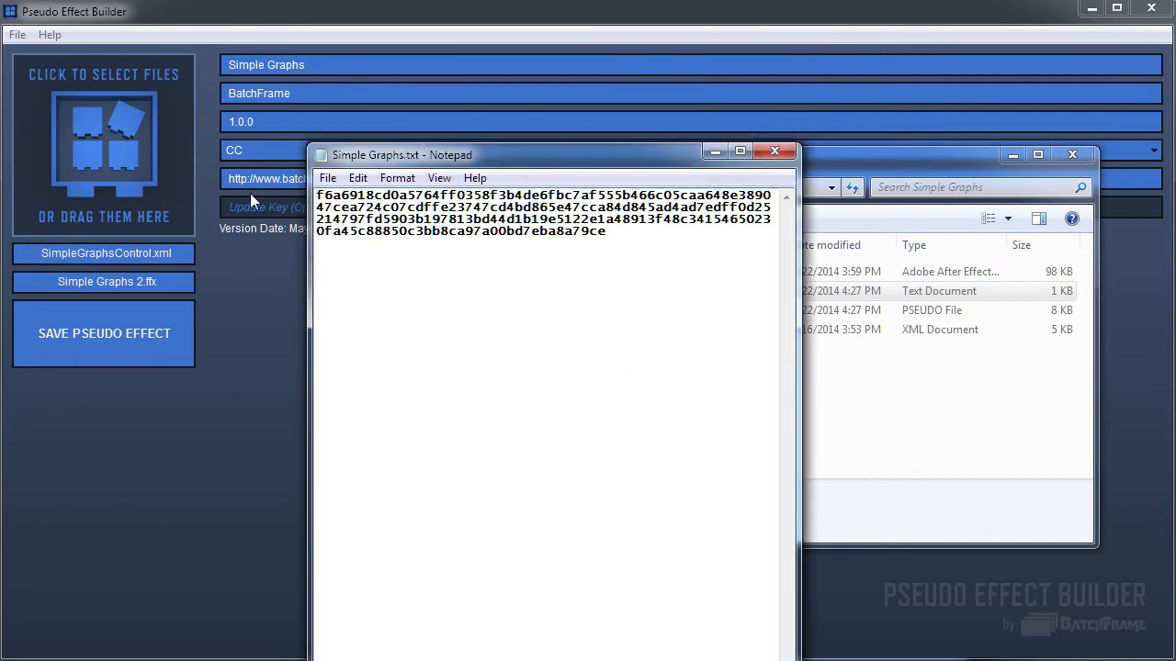
pyautogui.click(261, 262)
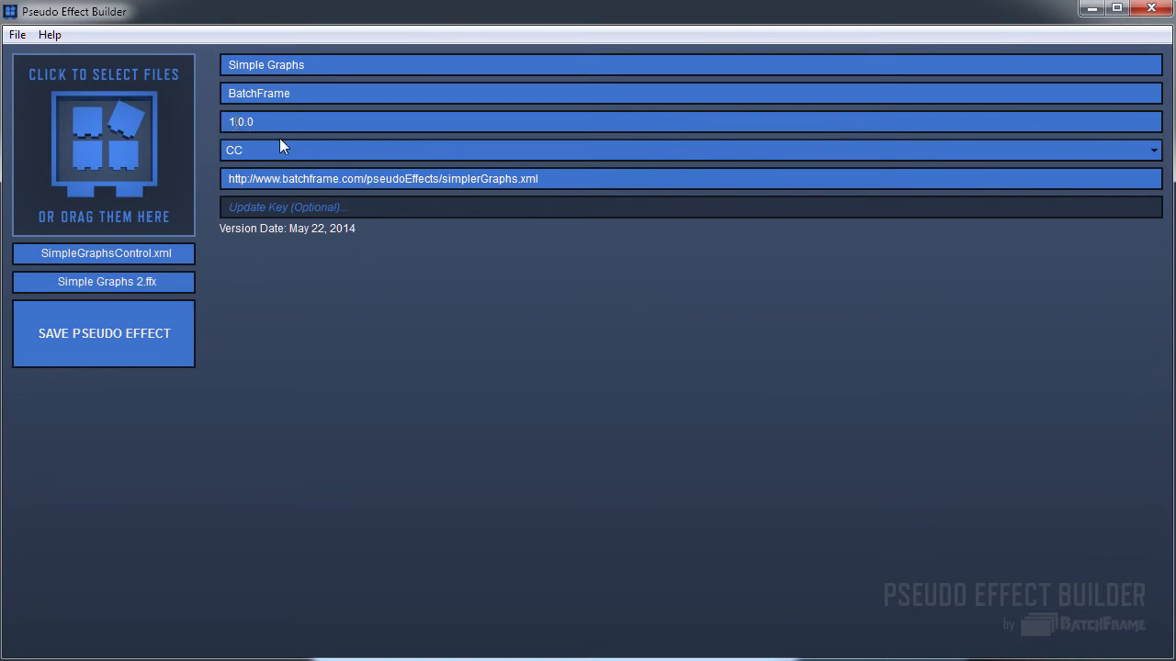
pyautogui.press('BackSpace')
pyautogui.write('2')
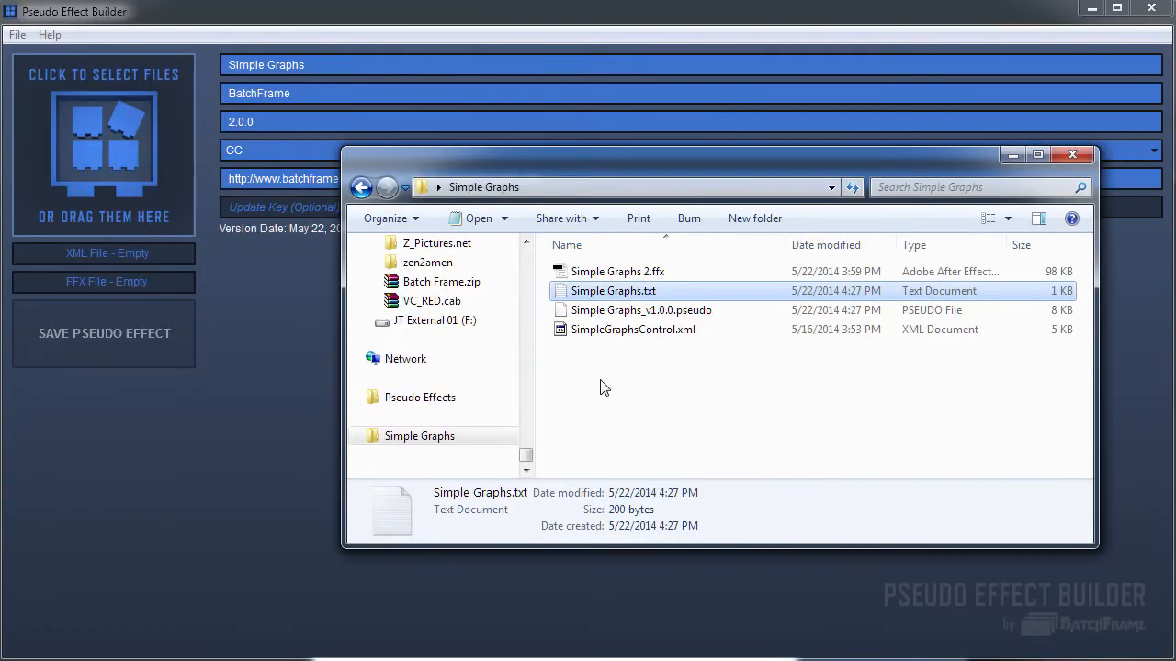
# Load SimpleGraphsControl.xml and Simple Graphs 2.ffx from the Simple Graphs folder into the builder
pyautogui.click(616, 329)
pyautogui.keyDown('ctrl'); pyautogui.click(631, 278); pyautogui.keyUp('ctrl')
pyautogui.moveTo(631, 279); pyautogui.dragTo(133, 106)
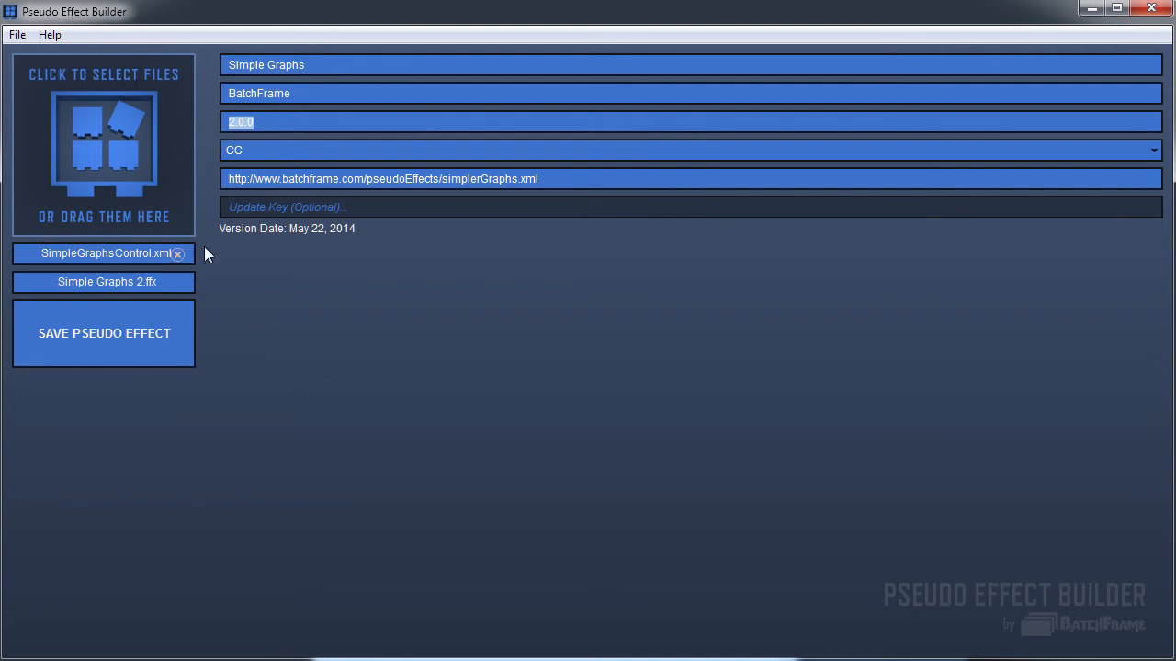
# Copy the full update key from Simple Graphs.txt and paste it into the builder's Update Key field
pyautogui.hotkey('alt', 'Tab')
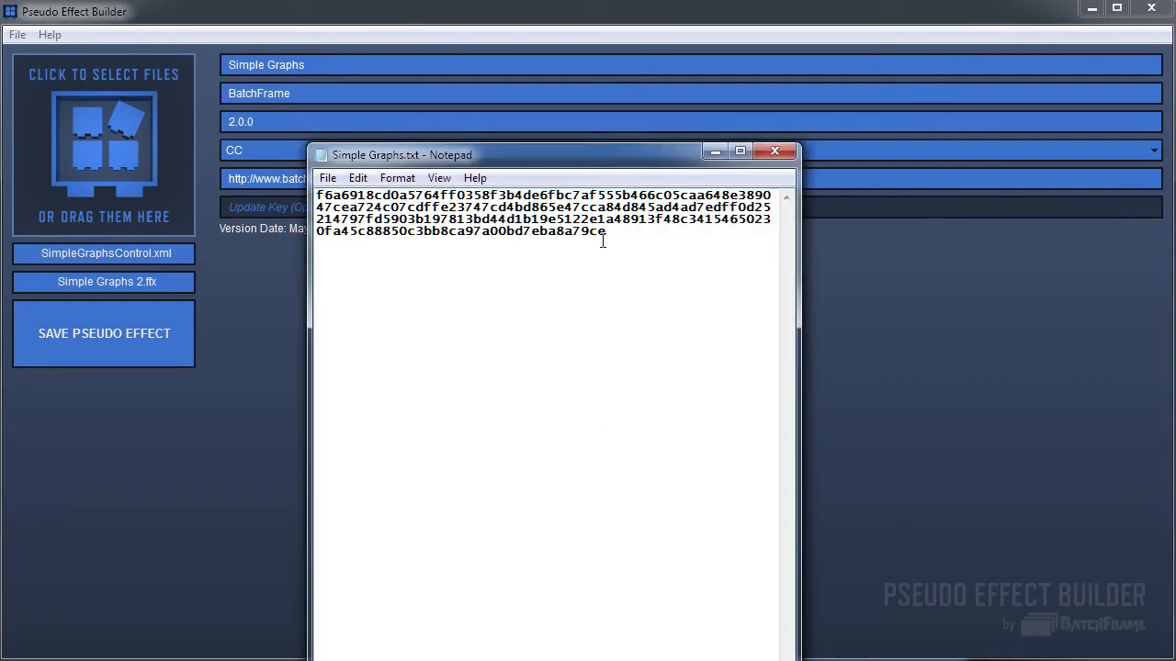
pyautogui.moveTo(646, 254); pyautogui.dragTo(267, 186)
pyautogui.hotkey('ctrl', 'c')
pyautogui.click(264, 206)
pyautogui.hotkey('ctrl', 'v')
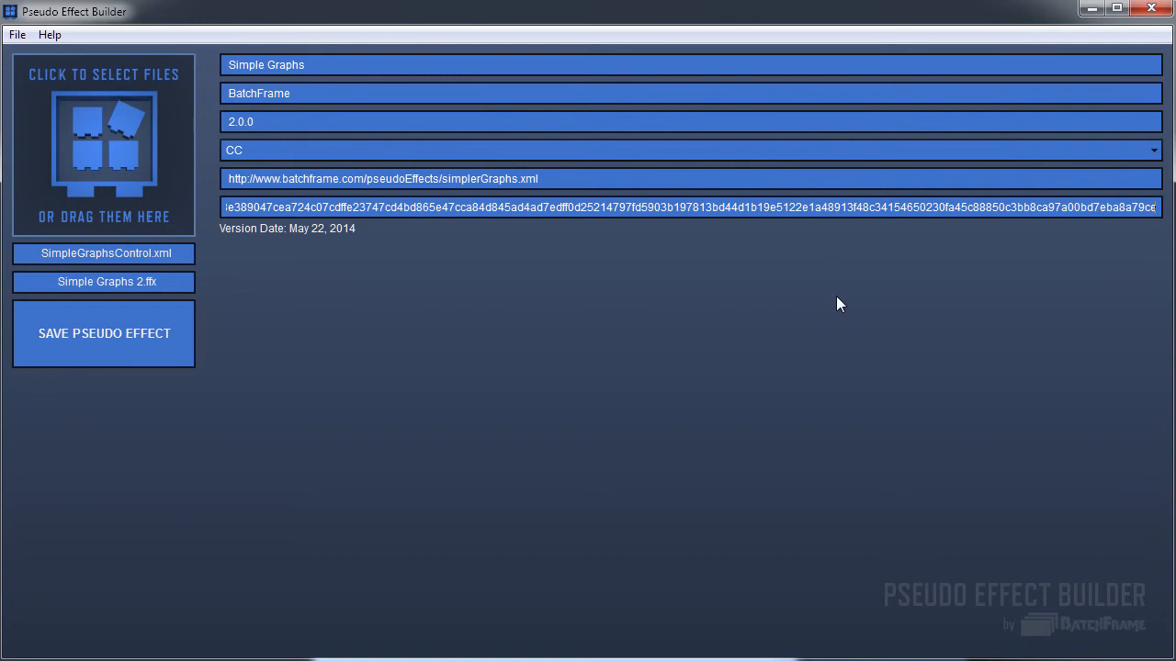
# Shorten the update key to test its validation and paste the complete update key back in its place
pyautogui.press('BackSpace')
pyautogui.press('BackSpace')
pyautogui.press('BackSpace')
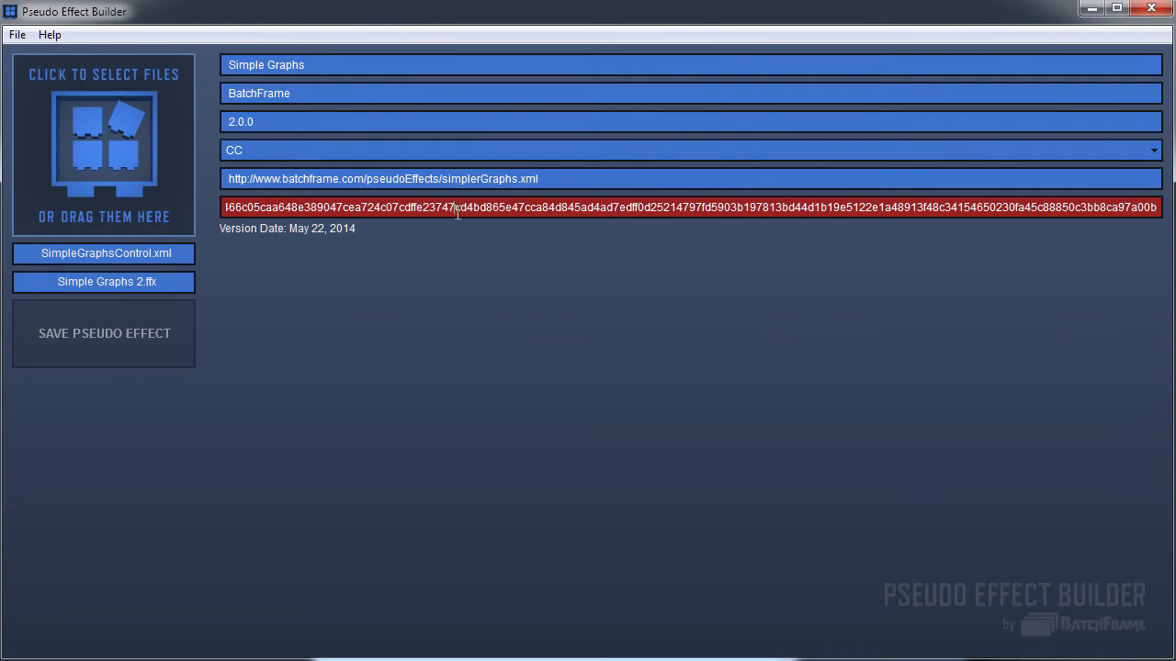
pyautogui.doubleClick(337, 203)
pyautogui.hotkey('ctrl', 'v')
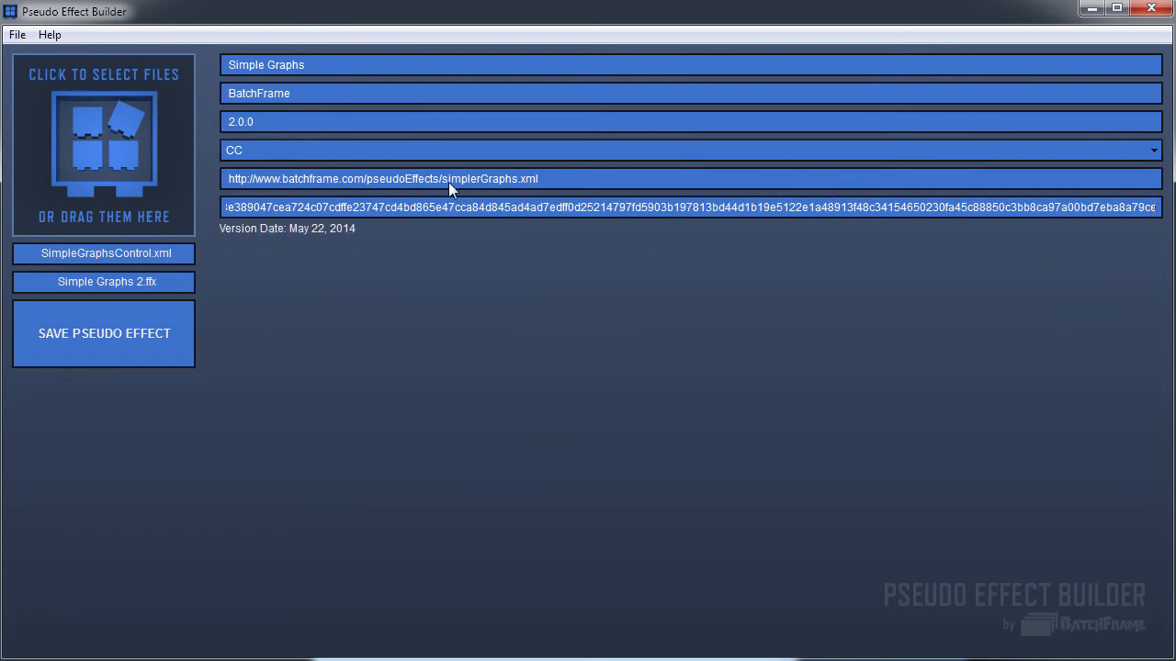
# Save the updated pseudo effect as Simple Graphs_v2.0.0.pseudo in the Simple Graphs folder
pyautogui.click(160, 331)
pyautogui.click(212, 445)
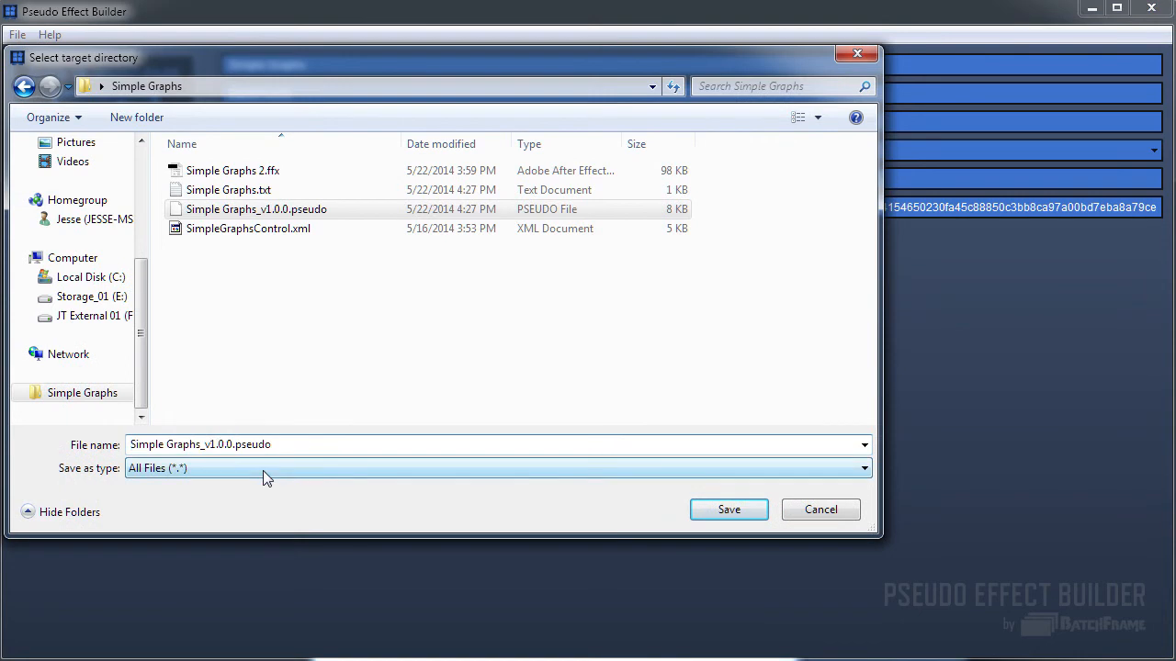
pyautogui.press('Delete')
pyautogui.write('2')
pyautogui.click(297, 440)
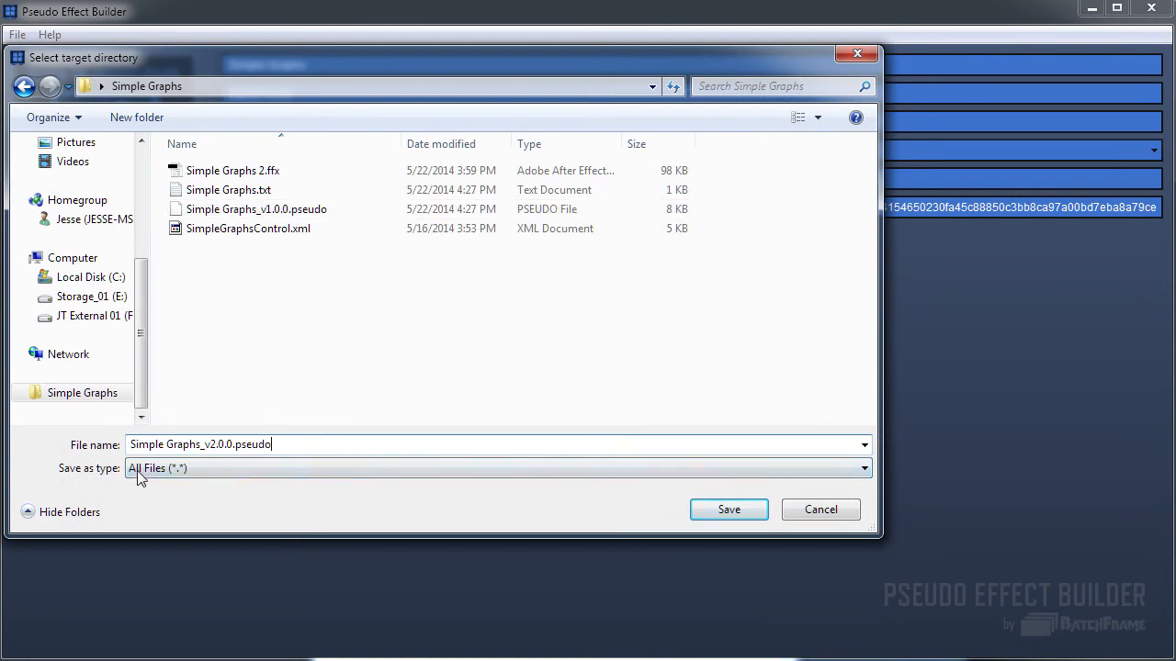
pyautogui.click(739, 507)
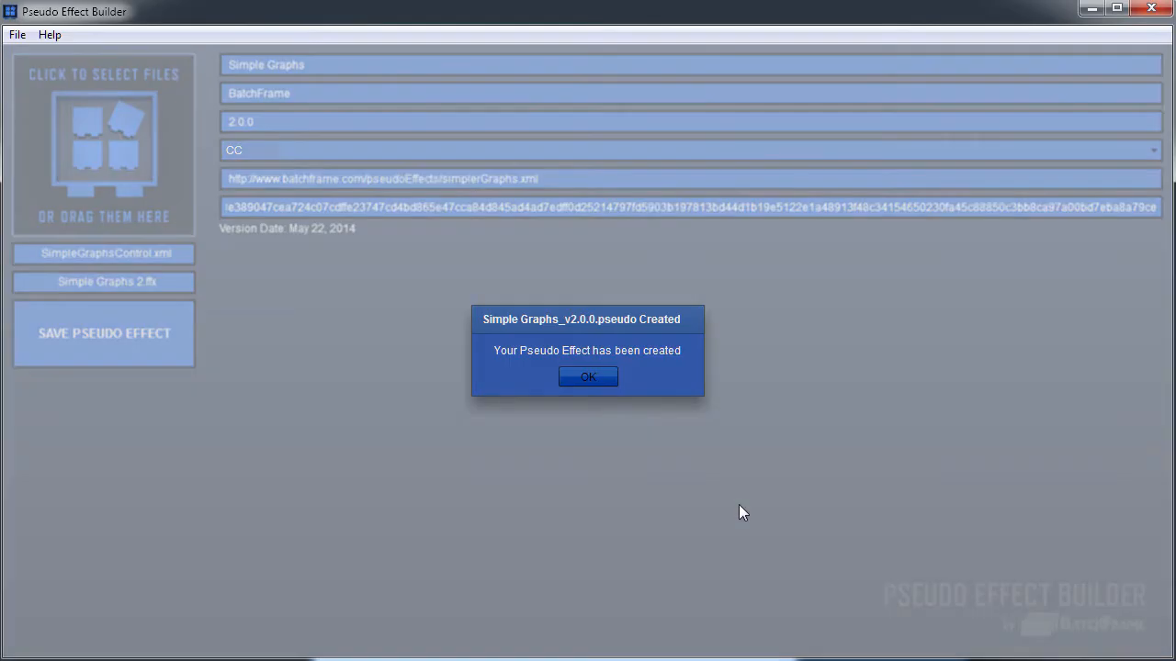
pyautogui.click(589, 378)
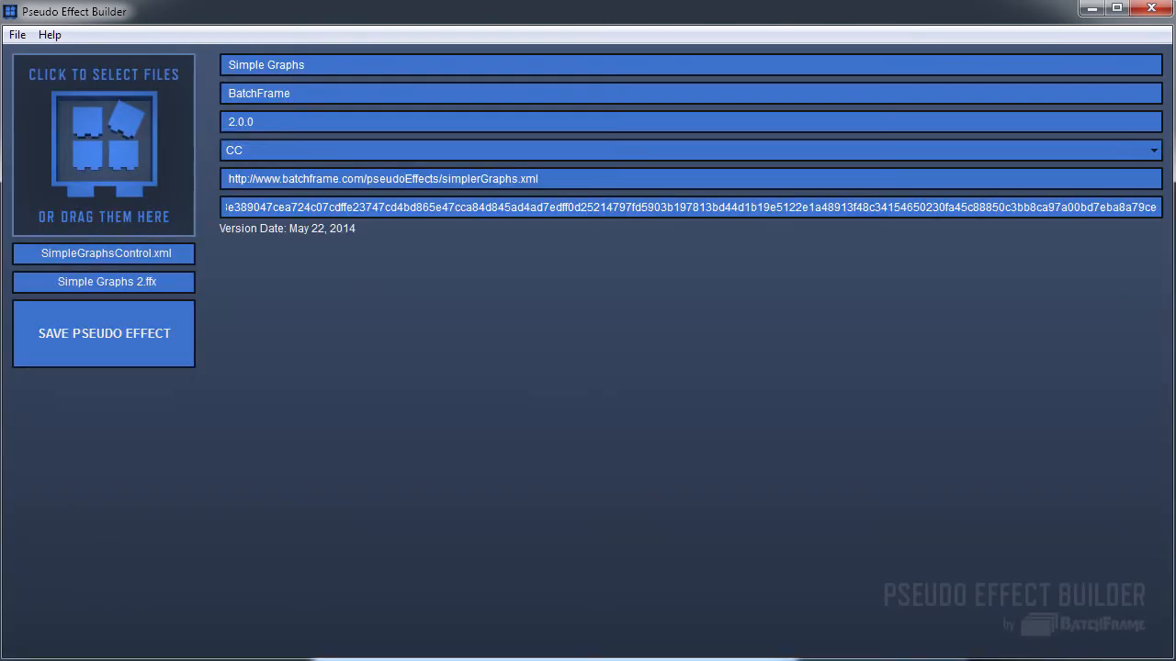
# Inspect the new version 2.0.0 .pseudo file and Simple Graphs.txt in the Simple Graphs folder and close the folder window
pyautogui.hotkey('alt', 'Tab')
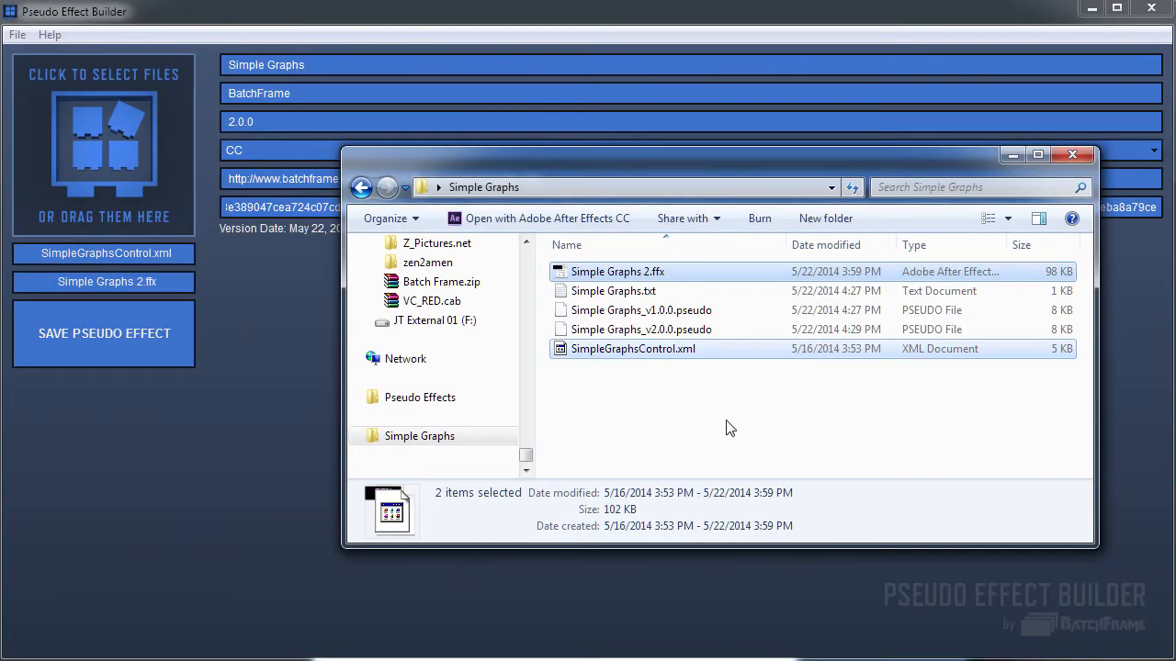
pyautogui.click(727, 421)
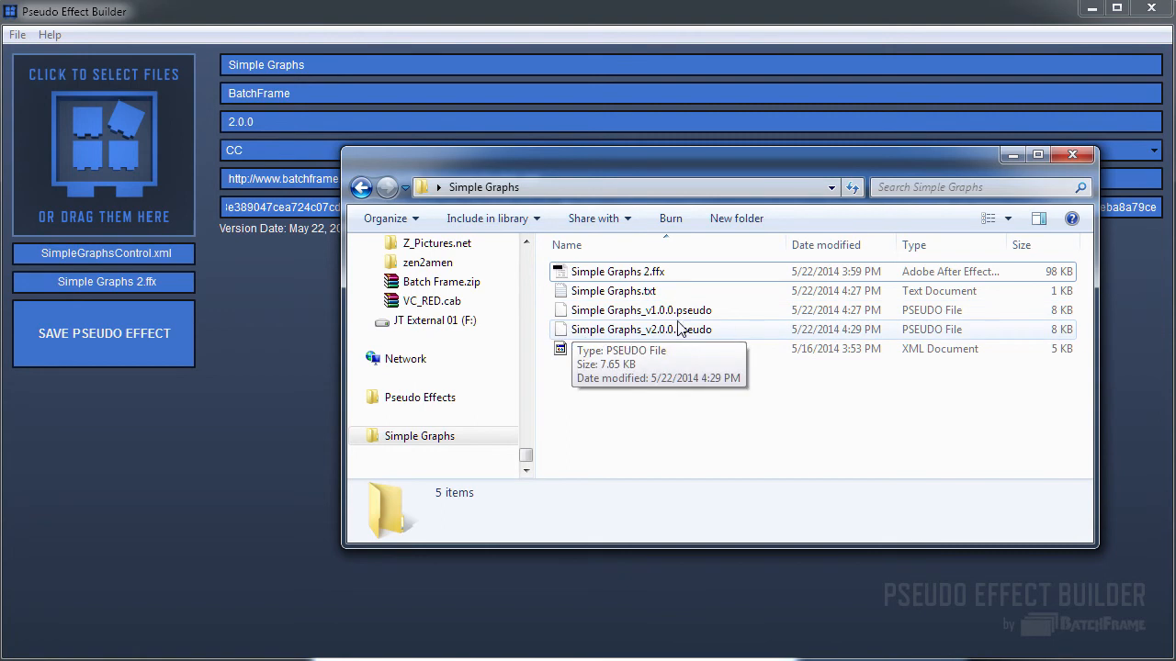
pyautogui.click(621, 294)
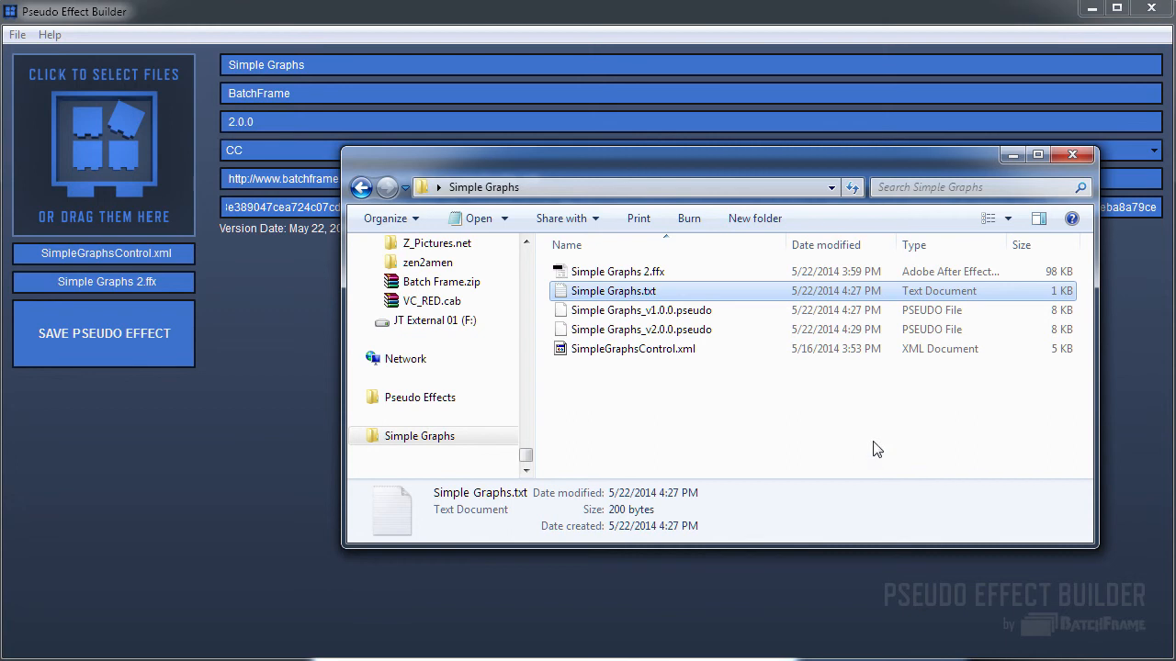
pyautogui.click(1071, 154)
# In the builder's preferences, turn off automatic update checks and set the default creator name to BatchFrame
pyautogui.click(16, 34)
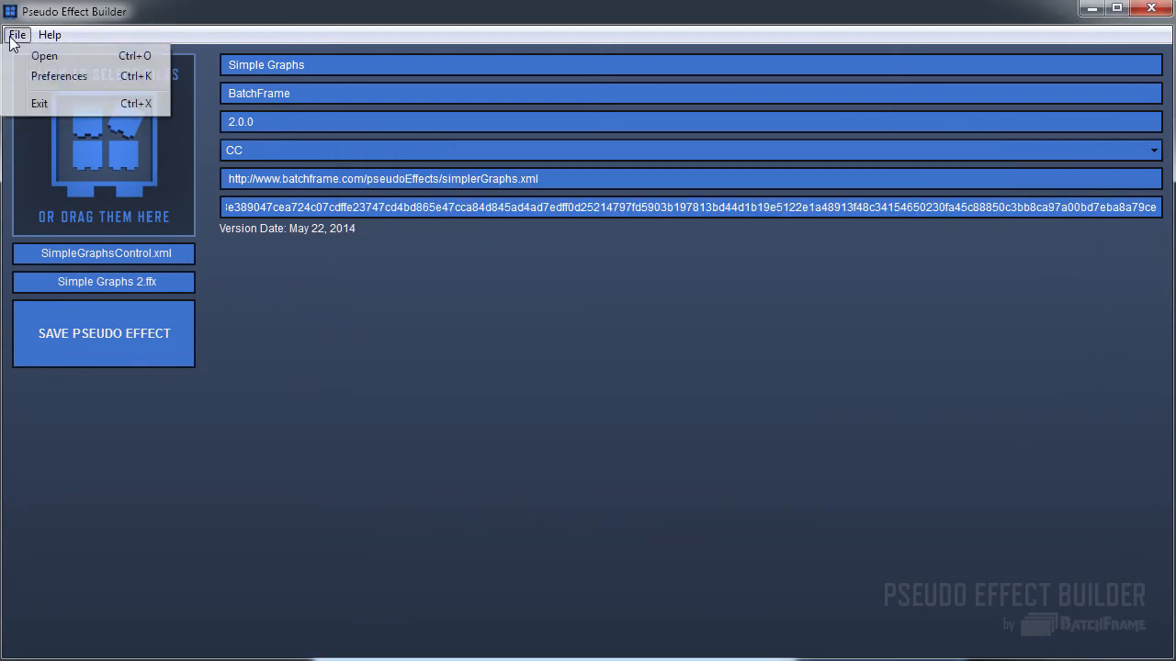
pyautogui.click(50, 78)
pyautogui.moveTo(338, 216); pyautogui.dragTo(472, 245)
pyautogui.click(457, 278)
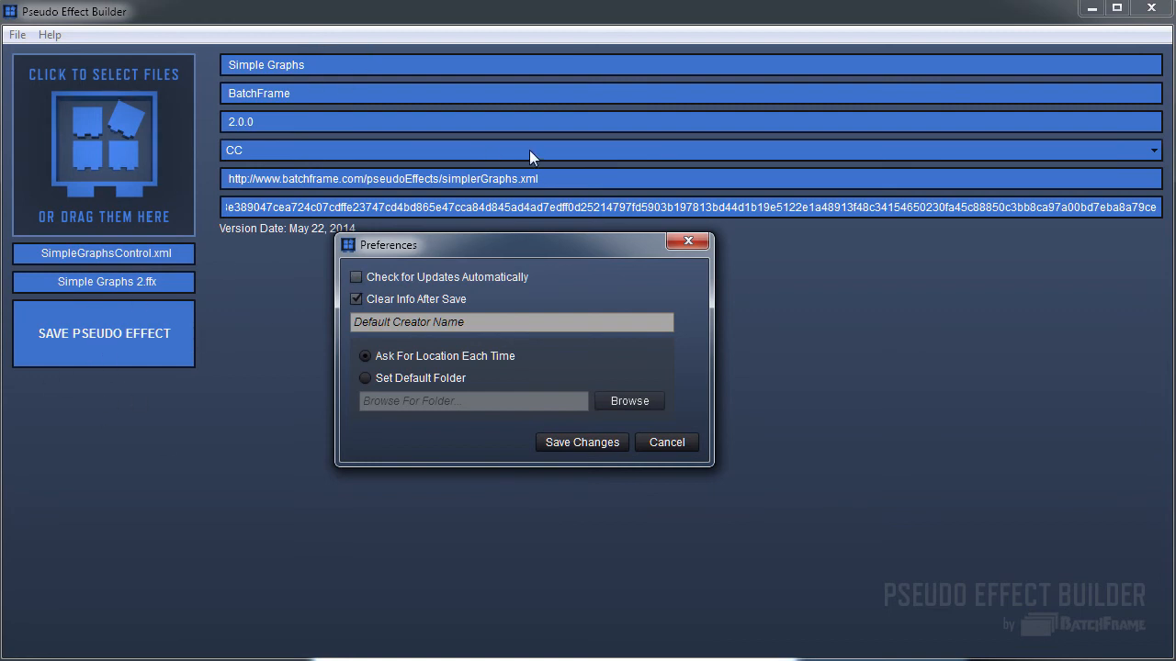
pyautogui.click(395, 325)
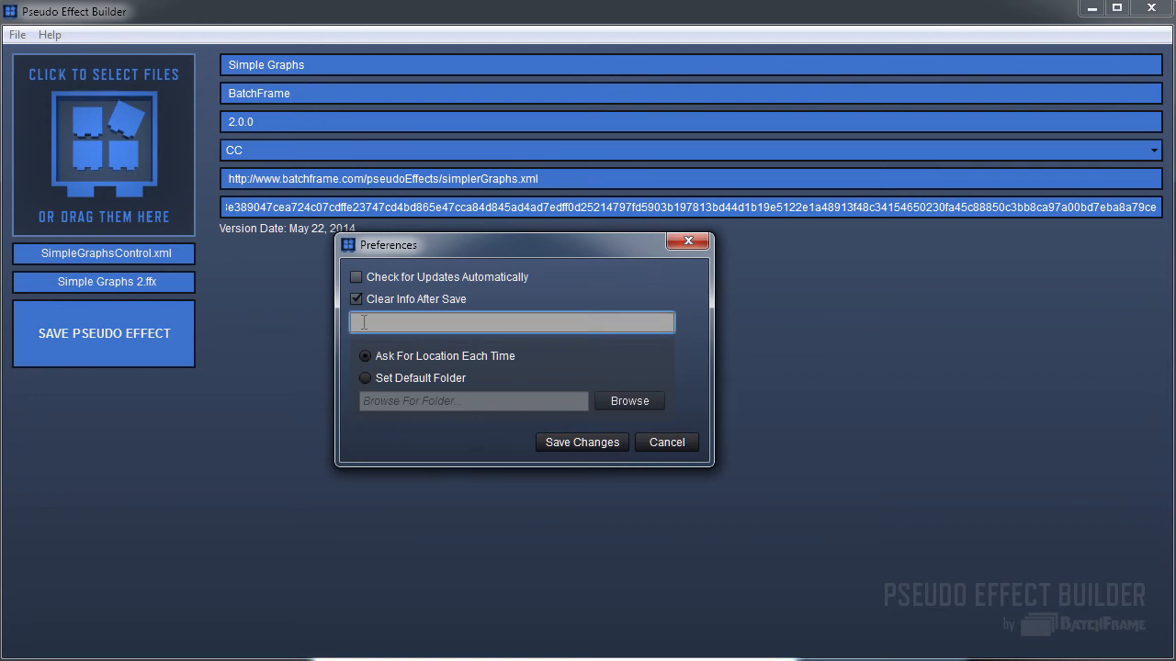
pyautogui.write('BatchFrame')
# Set the default save folder to the desktop's Simple Graphs folder and save the preference changes
pyautogui.click(395, 361)
pyautogui.click(365, 381)
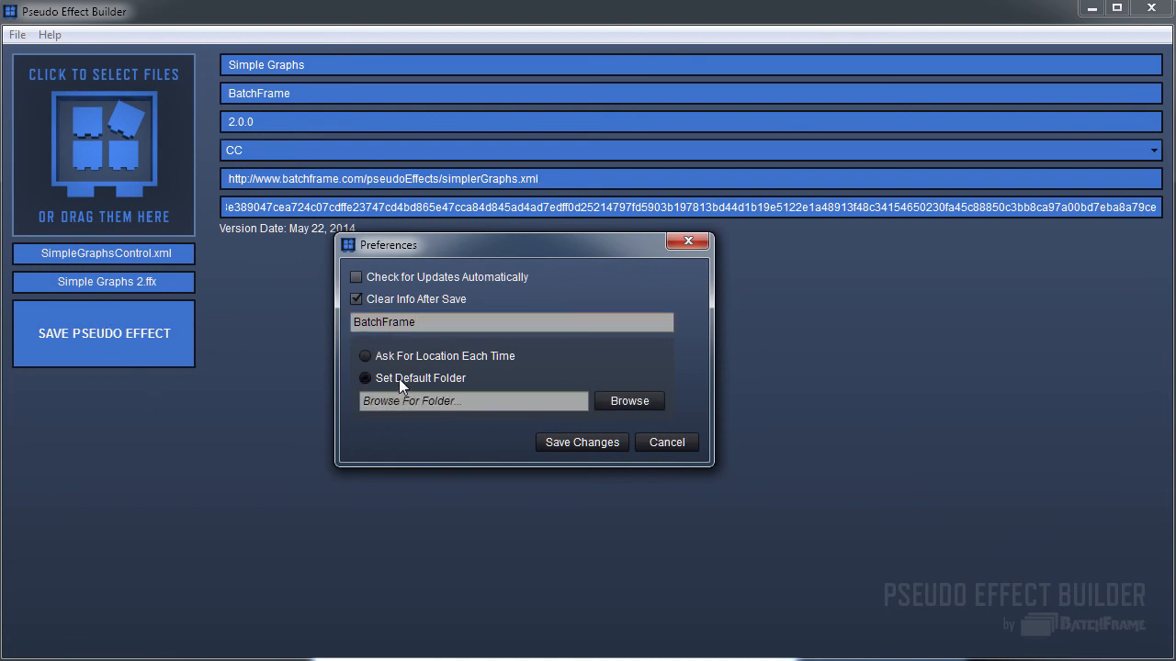
pyautogui.click(637, 401)
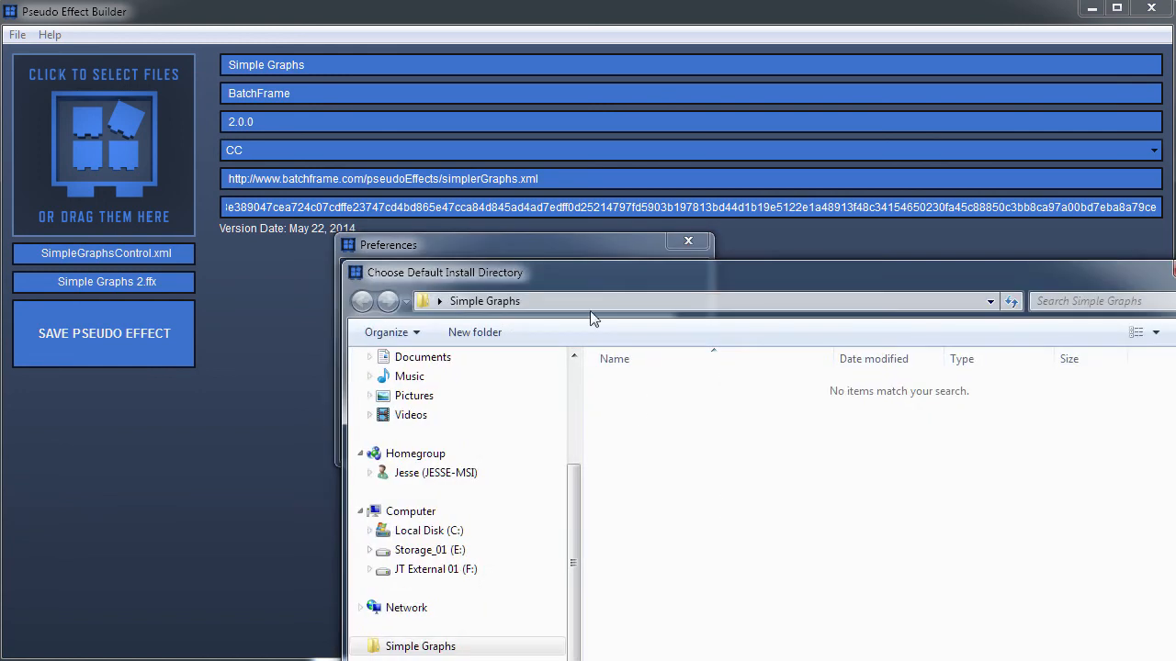
pyautogui.press('Return')
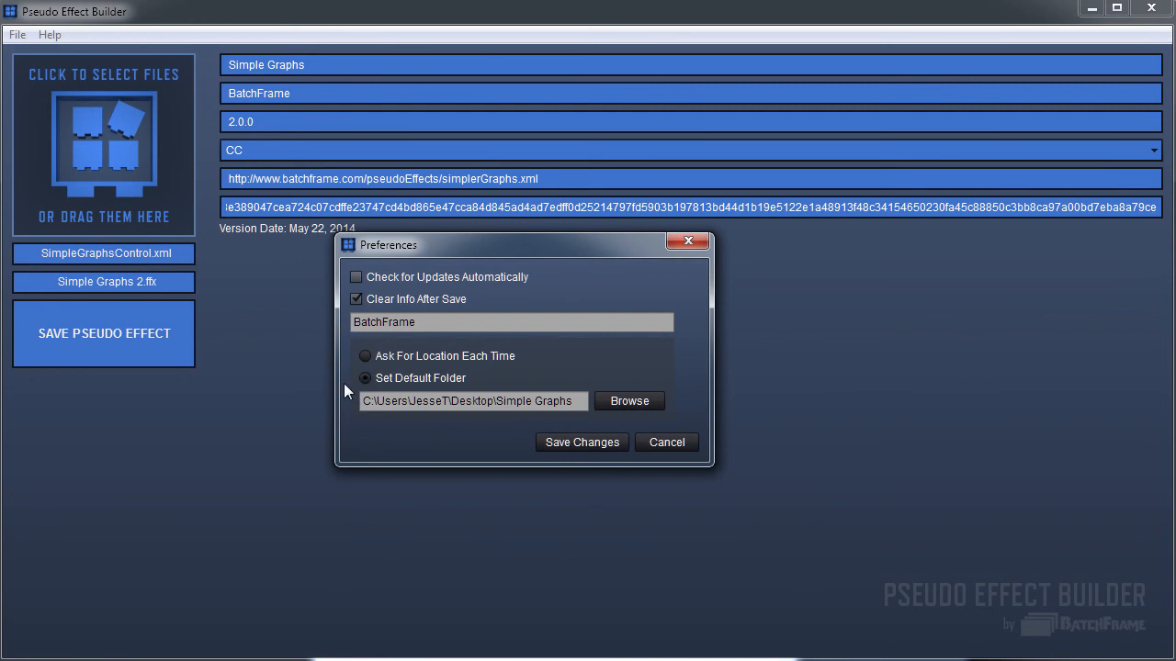
pyautogui.click(582, 442)
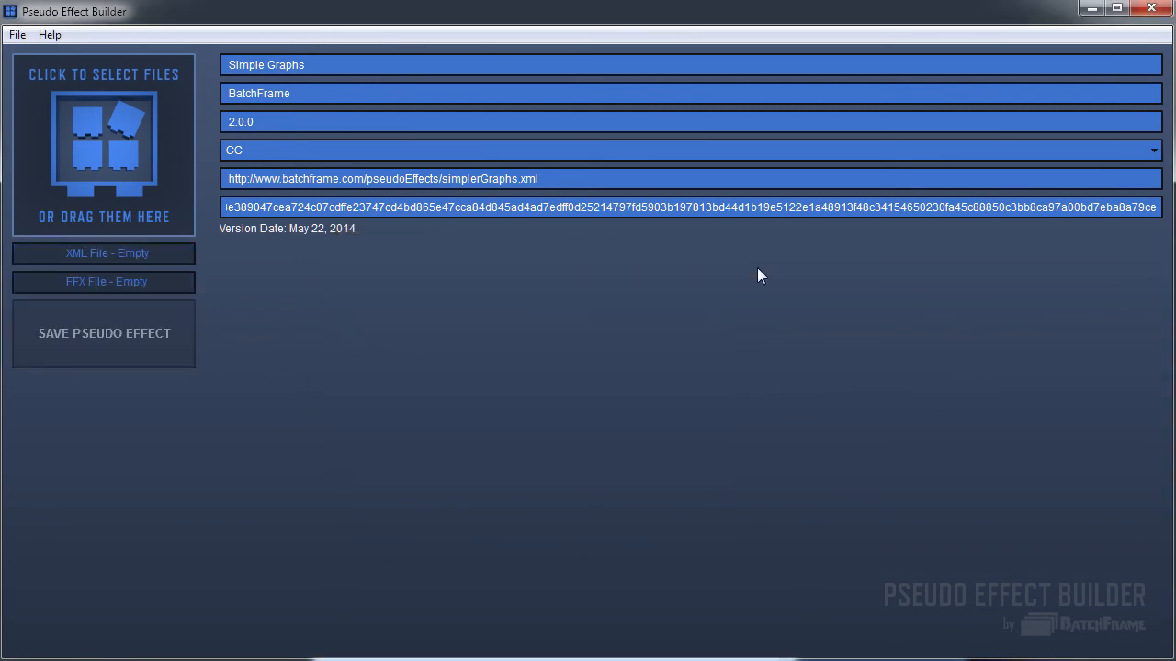